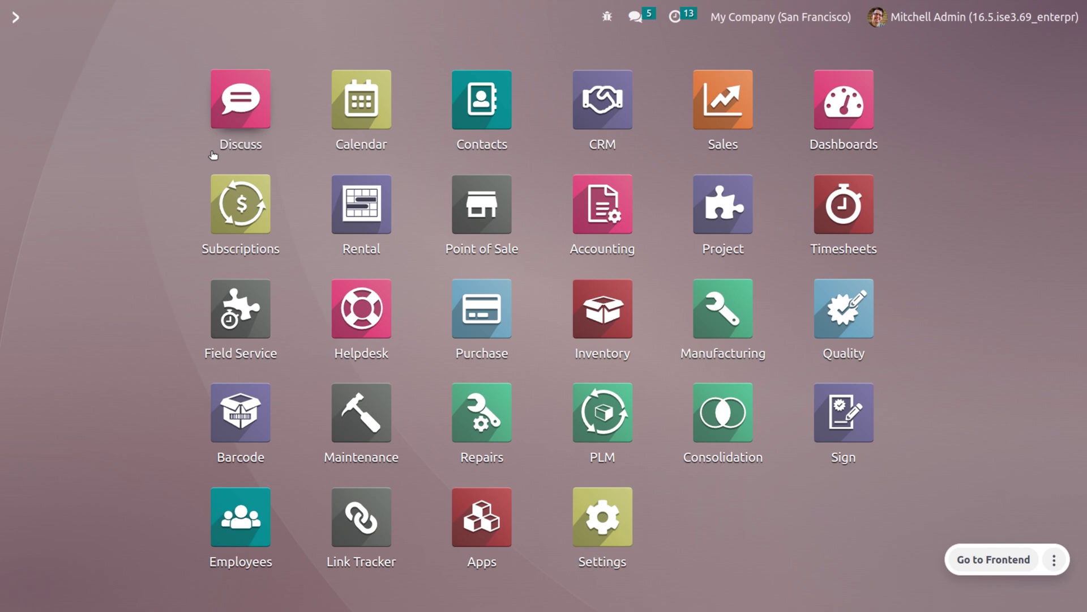
Open the Manufacturing app's settings, check the Work Orders and By-Products options, and save the settings.
type("man")
key("Return")
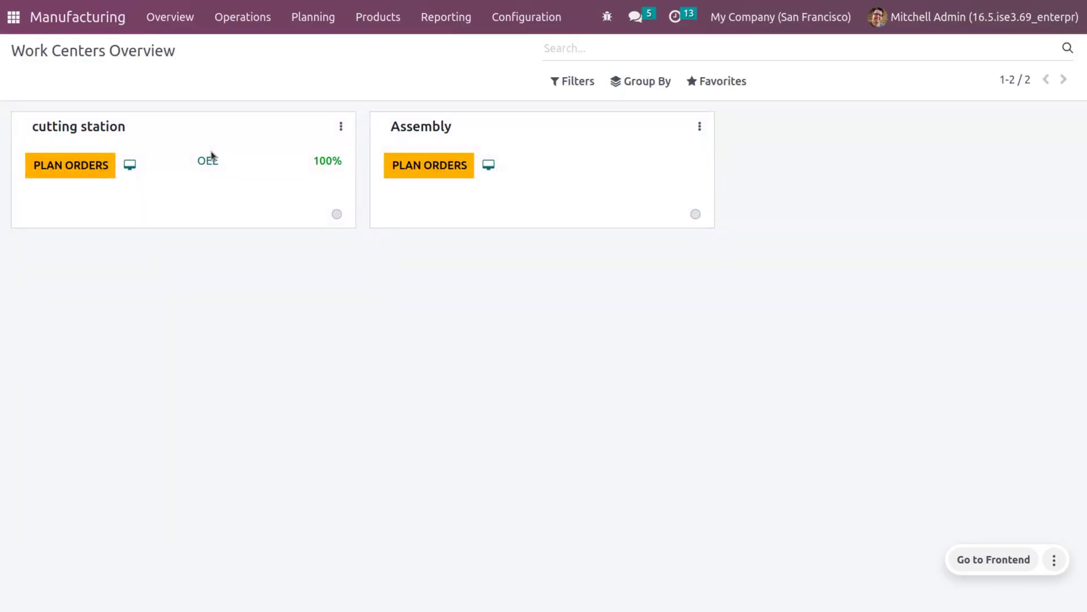
left_click(518, 17)
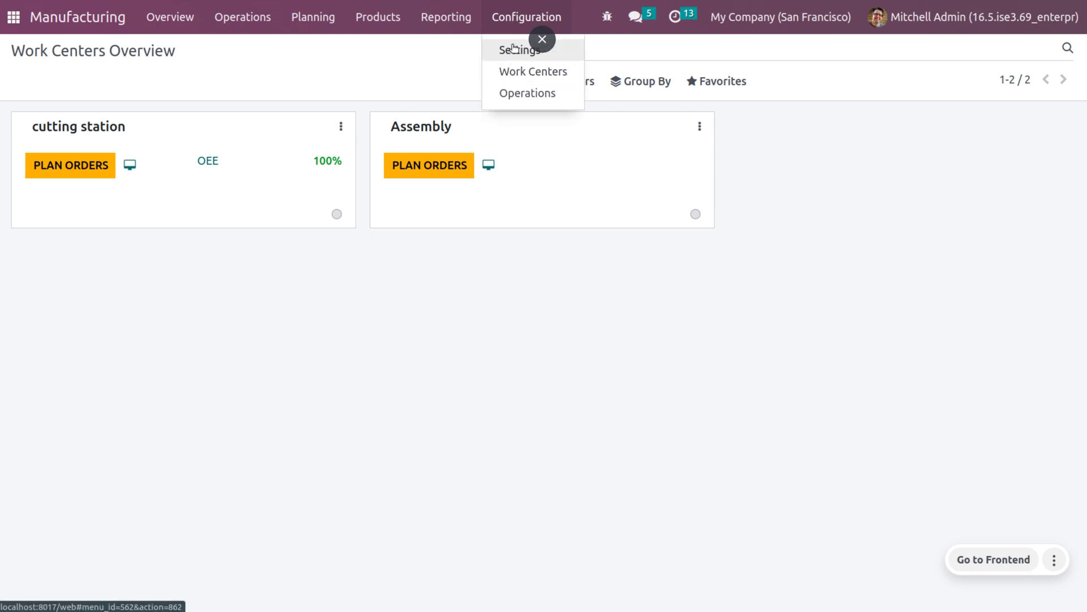
left_click(513, 49)
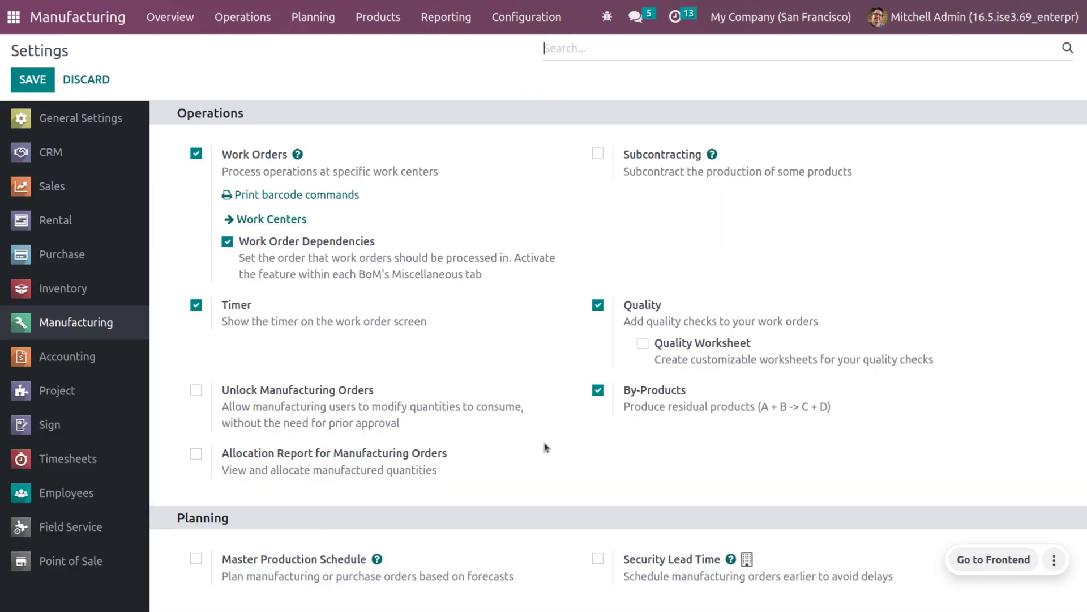
mouse_move(674, 418)
left_click(23, 89)
Open the Table Top product from the product list and check its inventory routes.
left_click(375, 19)
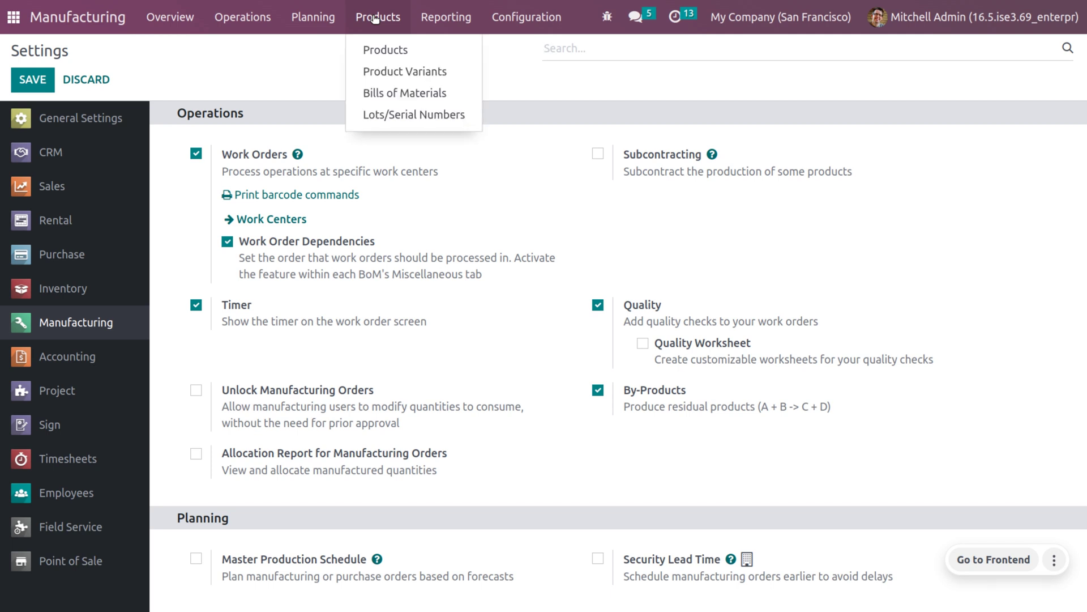
left_click(392, 51)
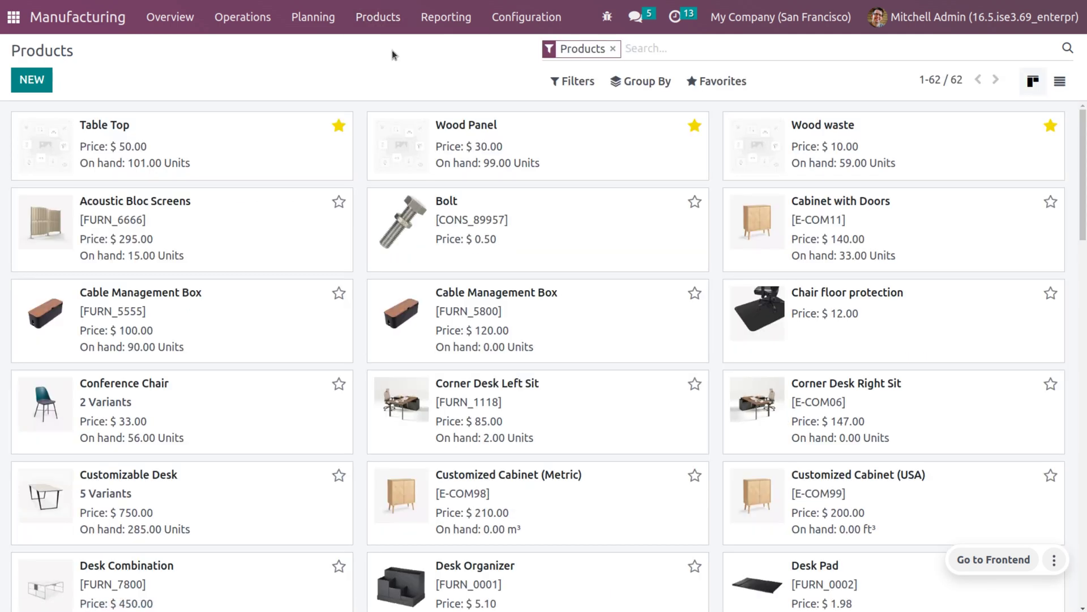
left_click(182, 146)
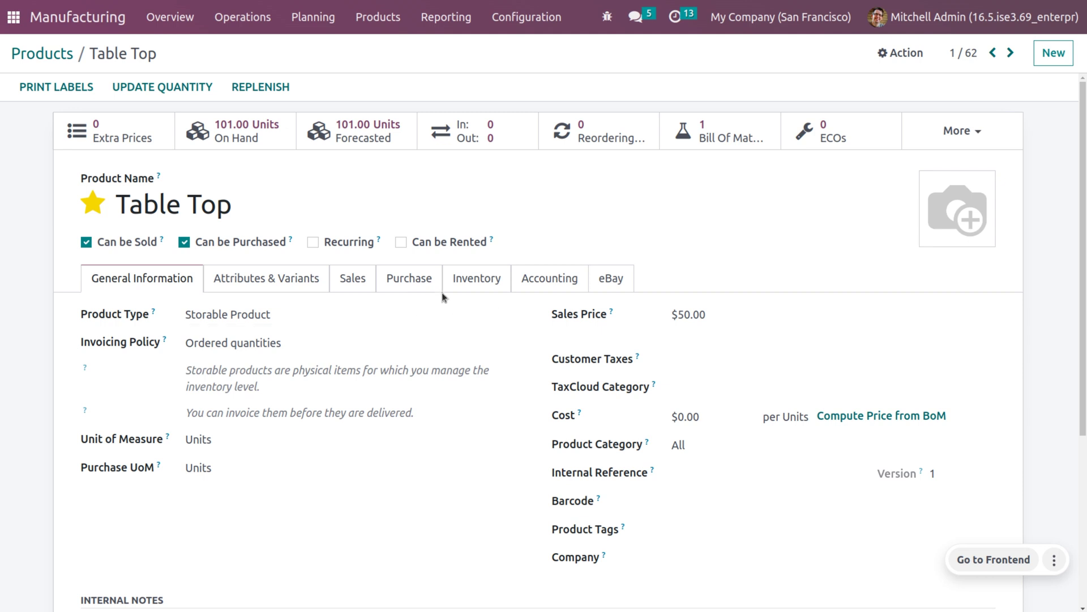
left_click(468, 283)
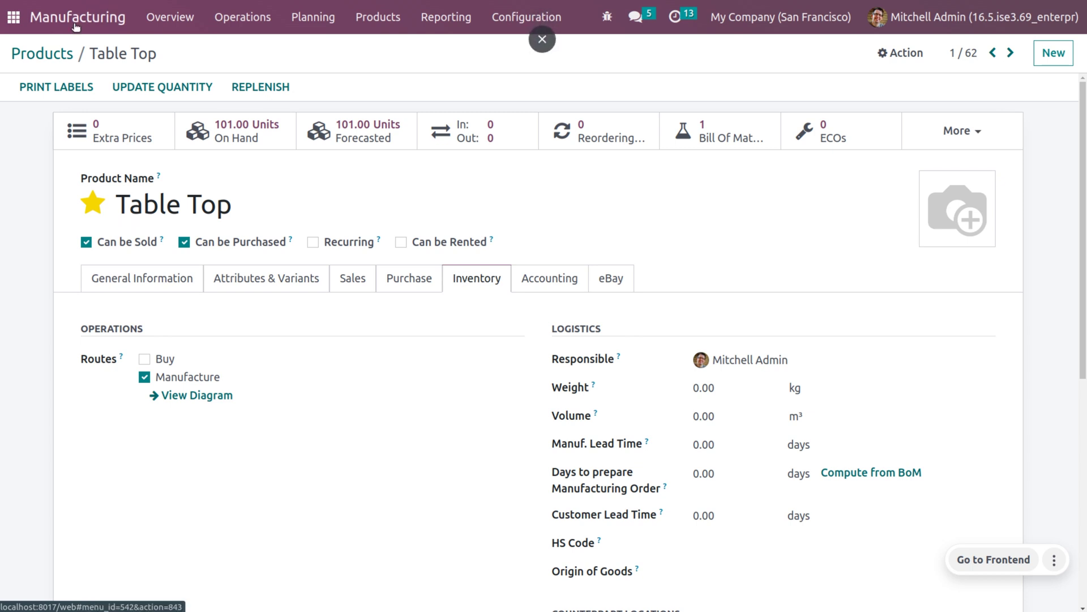
Check the Wood Panel product's routes and general information, and view the Wood waste product's details.
left_click(59, 52)
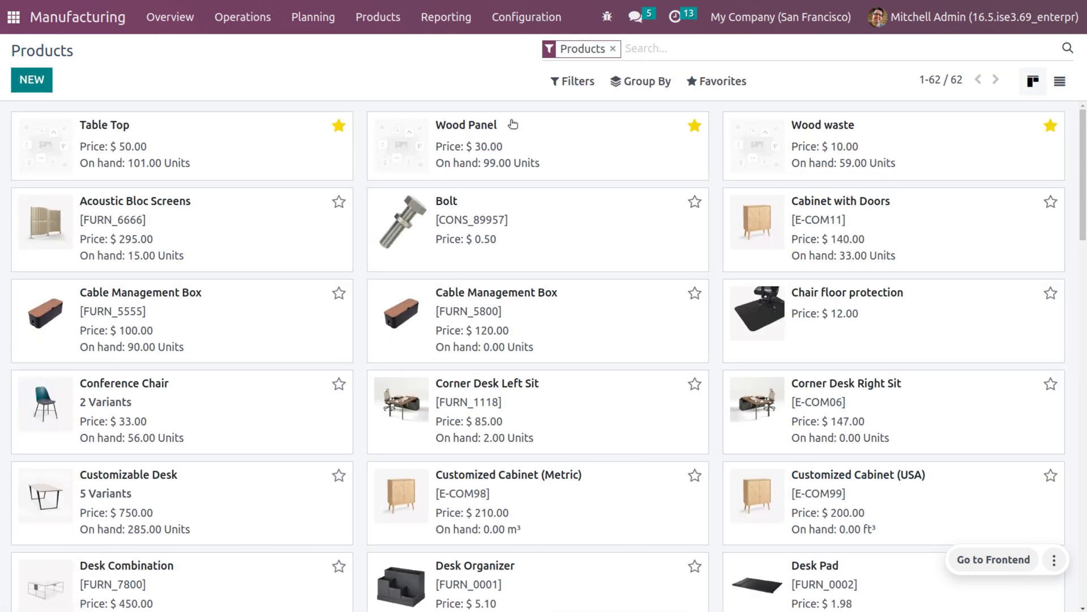
left_click(398, 145)
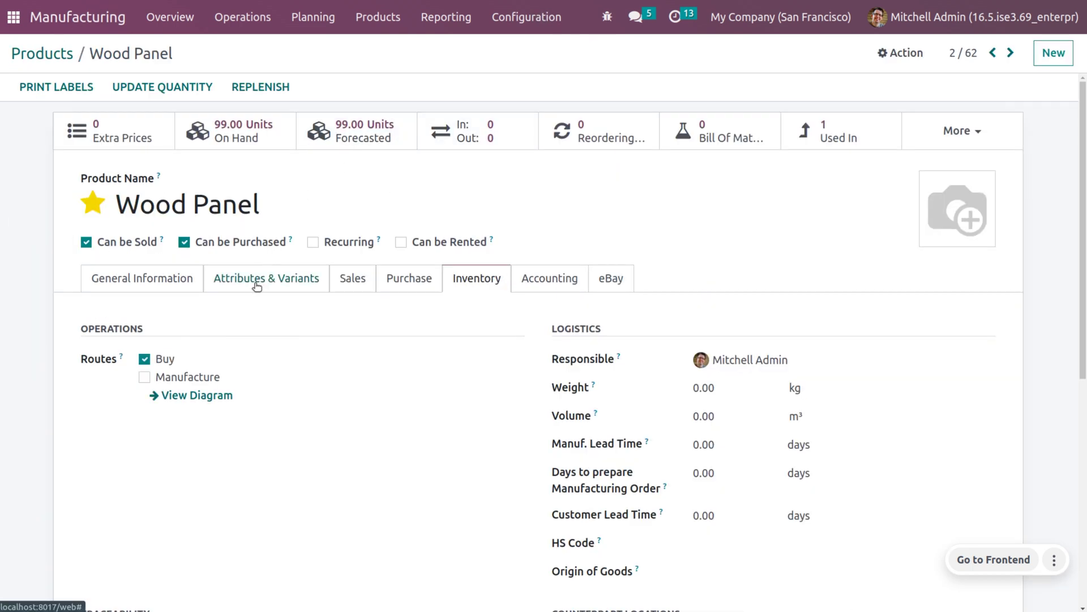
left_click(182, 275)
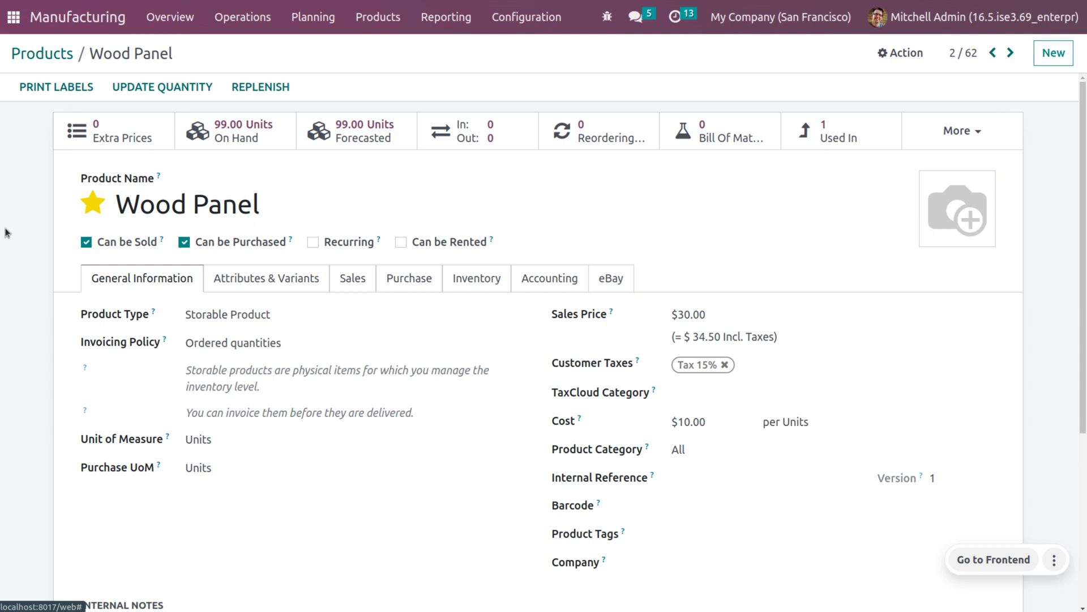
left_click(55, 52)
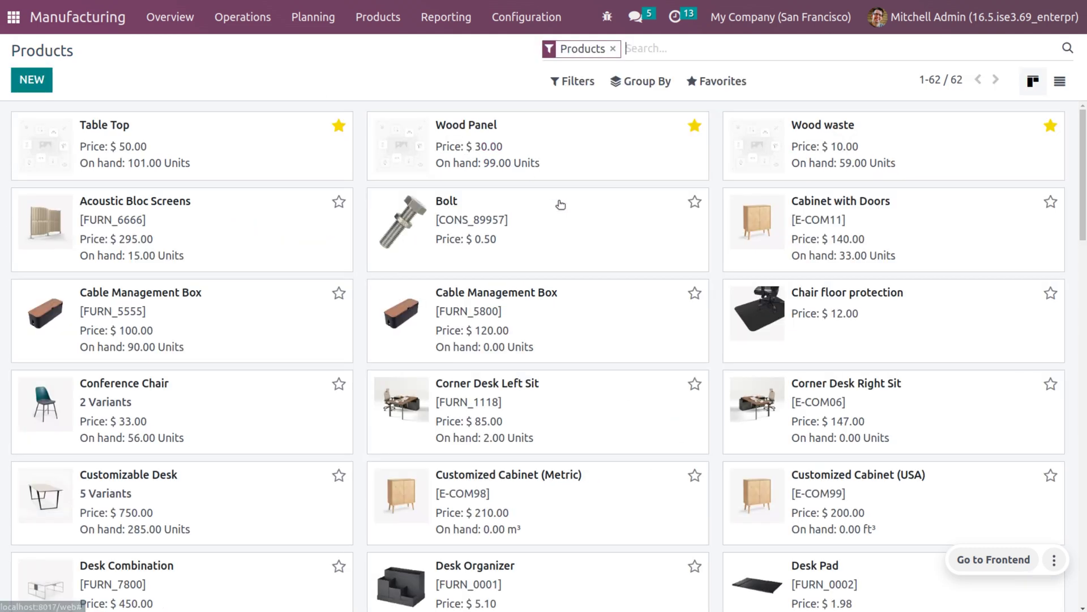
left_click(889, 175)
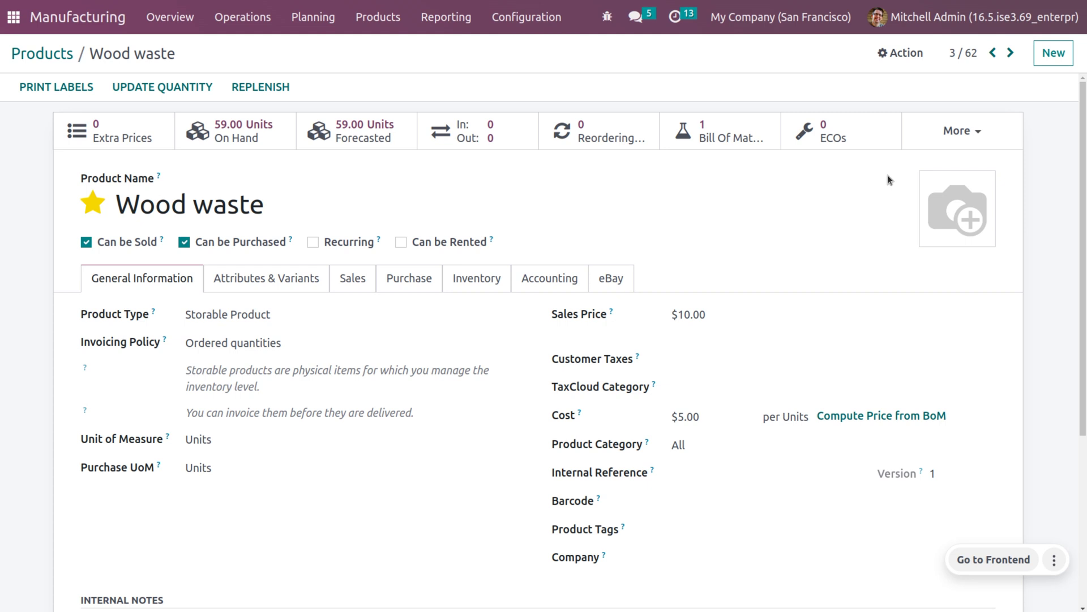
Open the Table Top bill of materials and set its reference to TT.
left_click(389, 20)
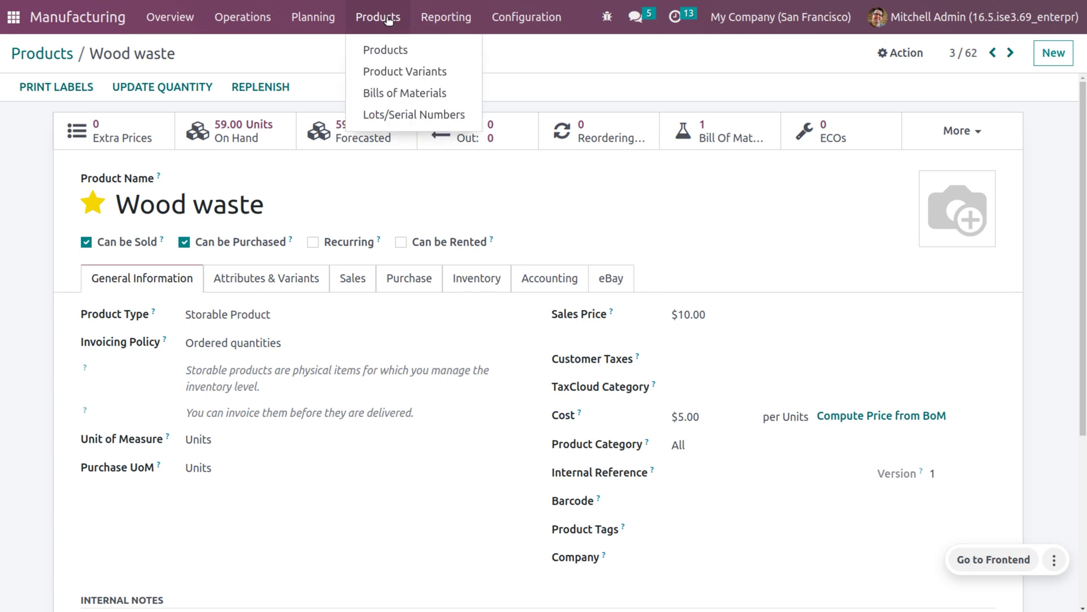
left_click(418, 95)
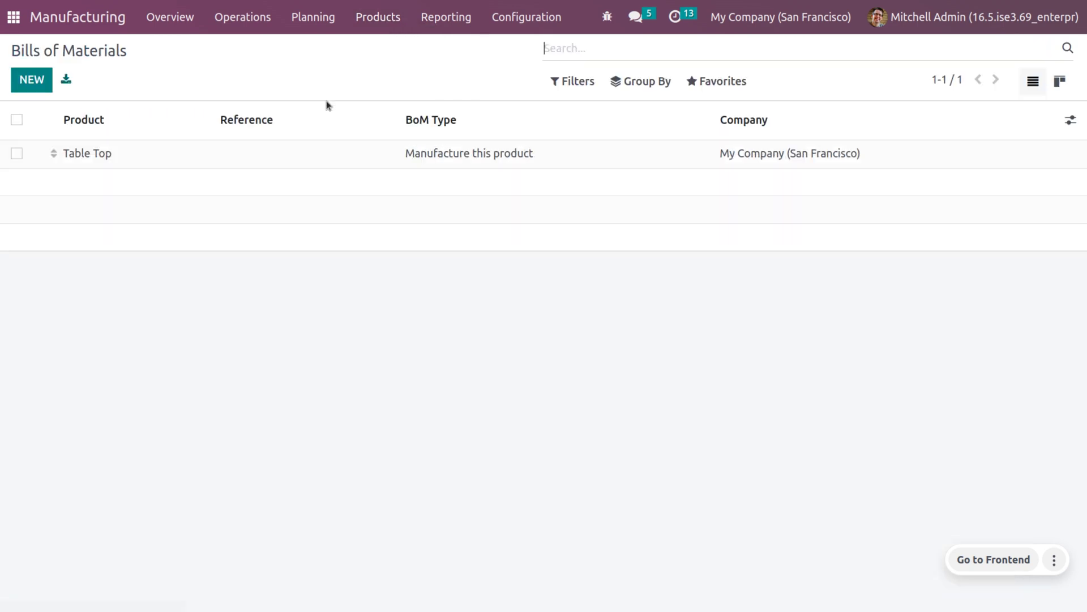
left_click(277, 164)
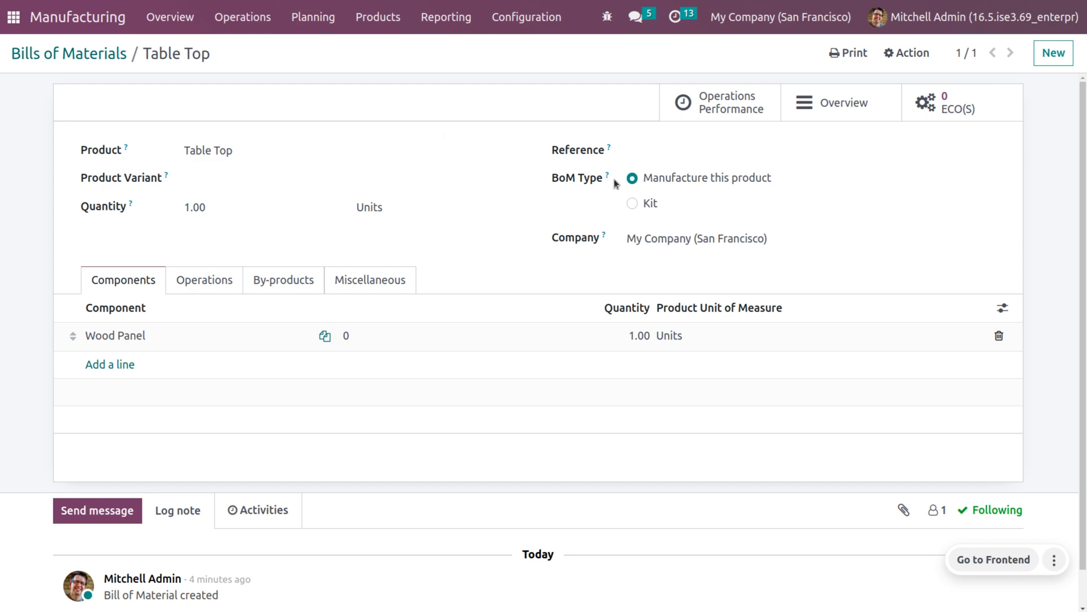
left_click(678, 154)
type("TT")
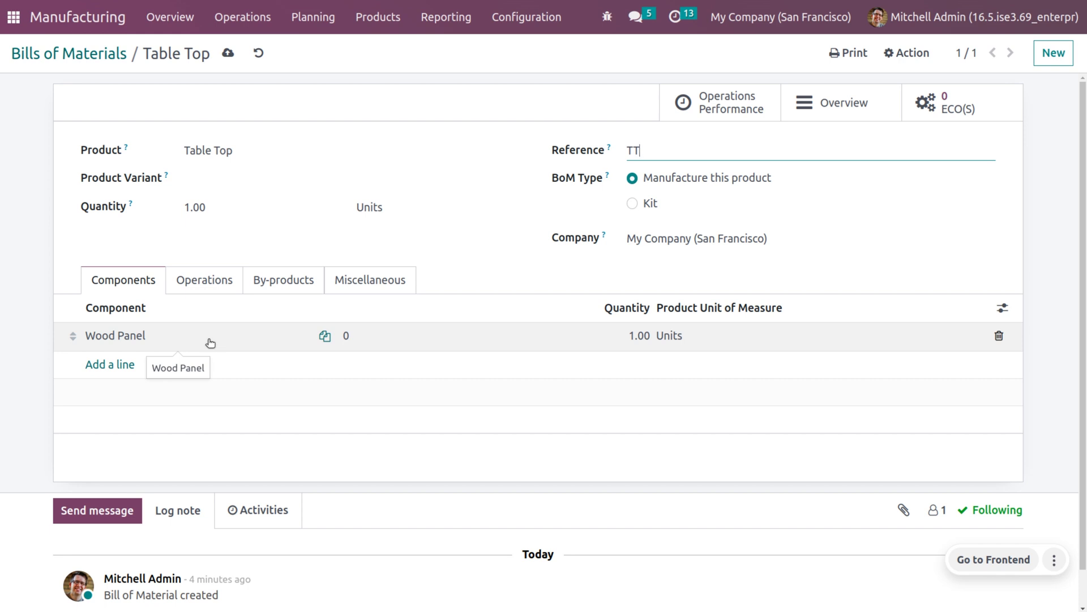
Set the default duration of the bill of materials' cut operation to 10 minutes and save the operation.
left_click(210, 279)
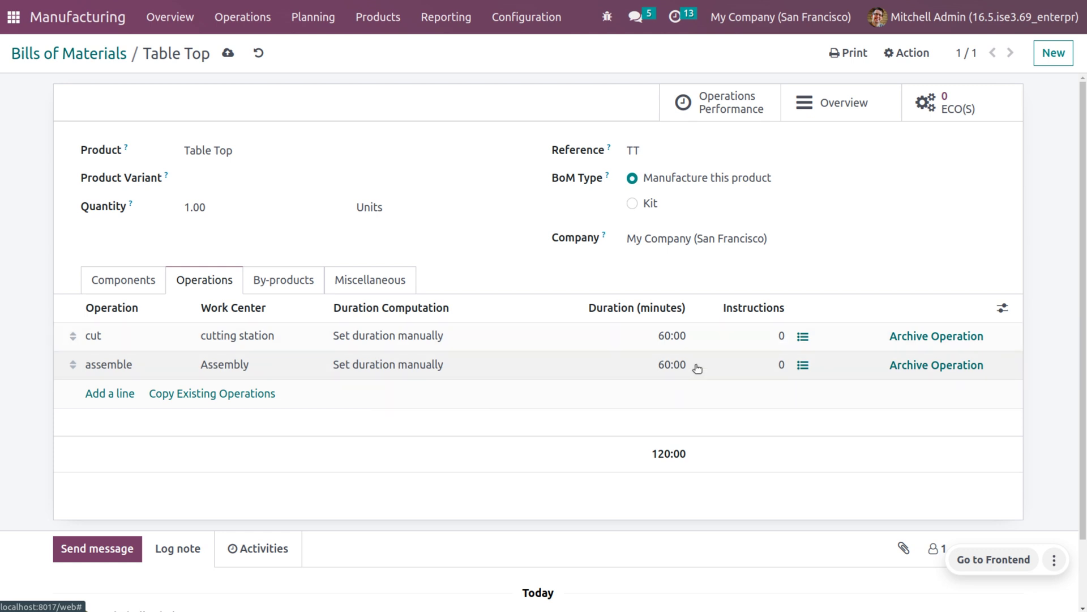
left_click(666, 337)
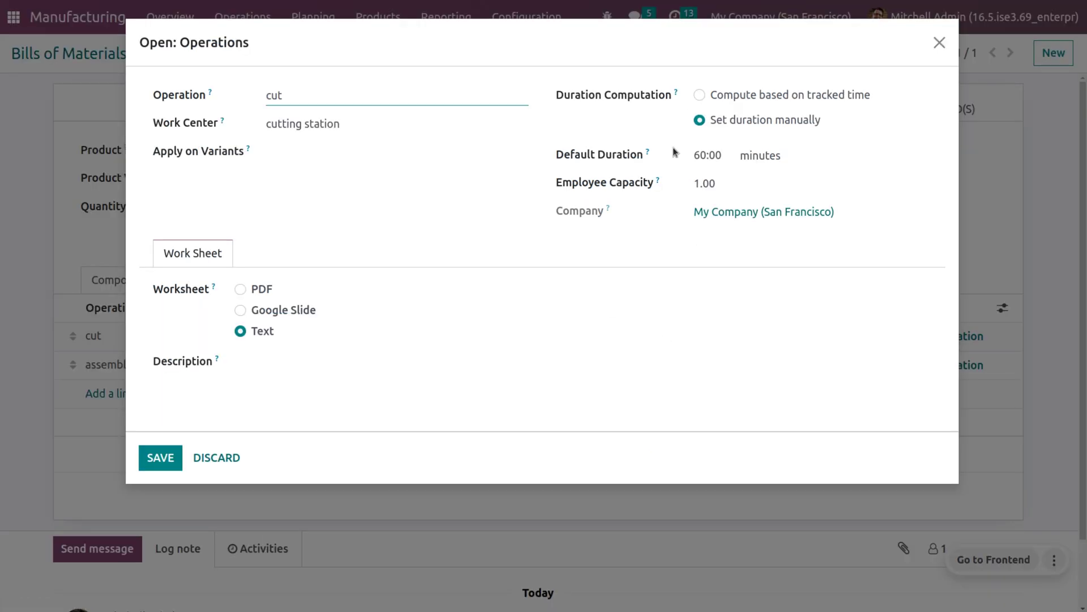
left_click(719, 155)
key("BackSpace")
key("BackSpace")
key("BackSpace")
key("BackSpace")
key("BackSpace")
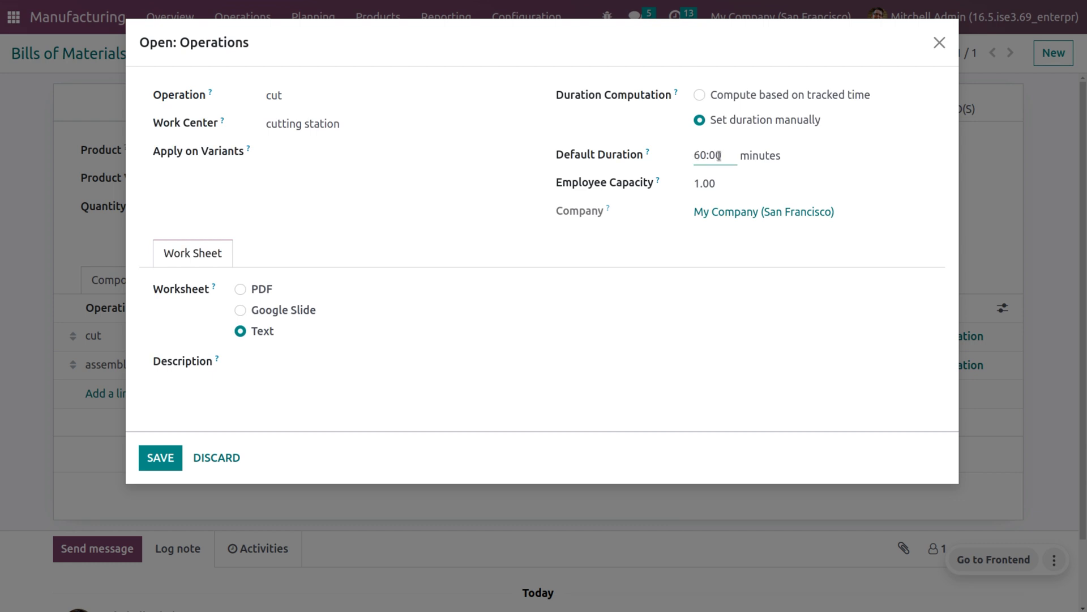
type("10")
left_click(171, 457)
Set the default duration of the assemble operation to 10:00 minutes and save the operation.
left_click(688, 379)
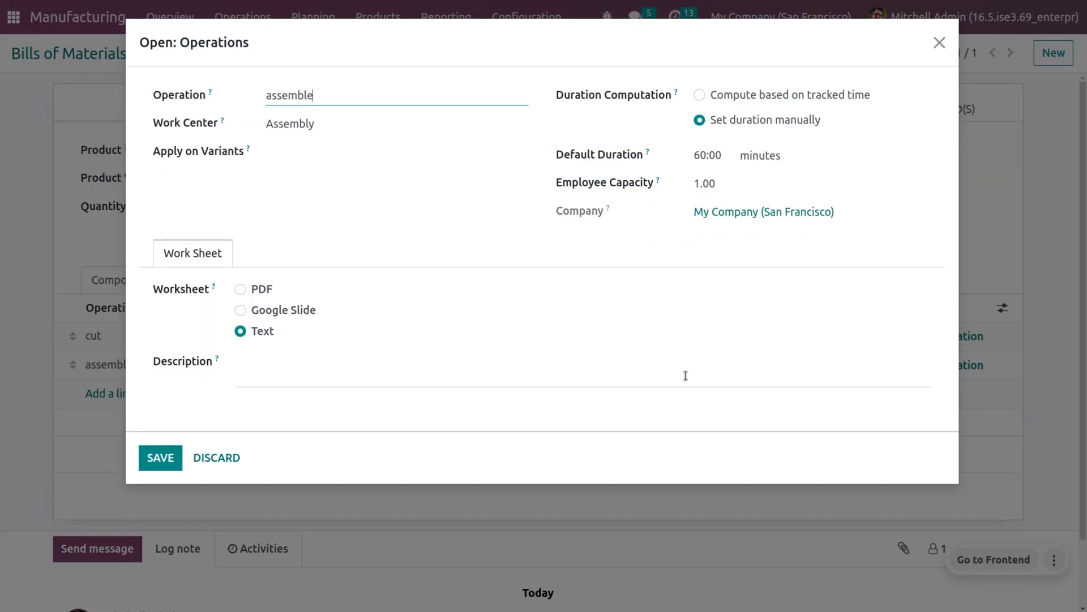
left_click(708, 154)
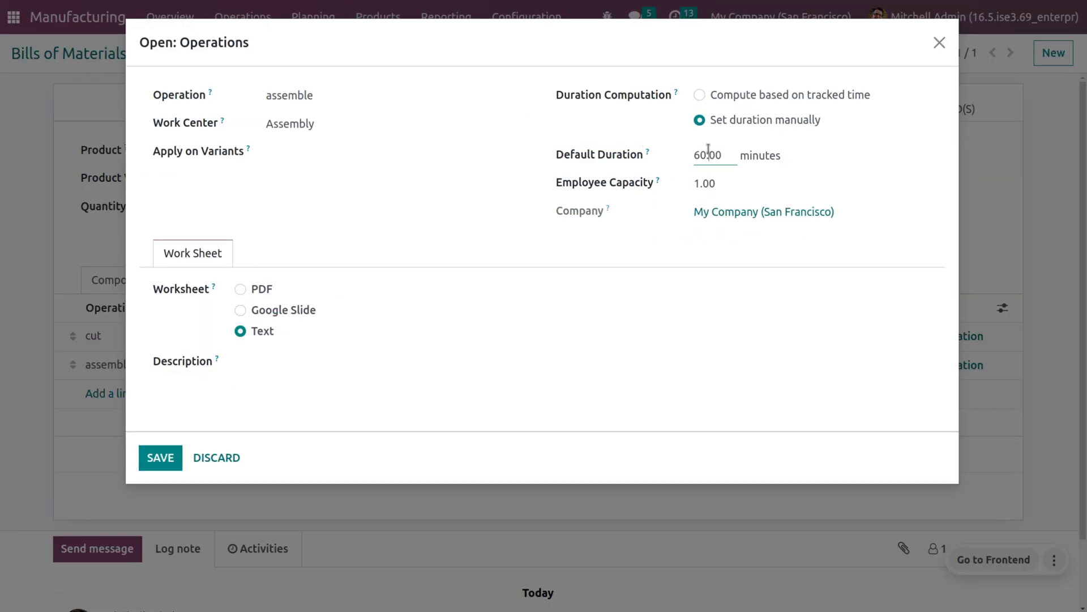
type("10:")
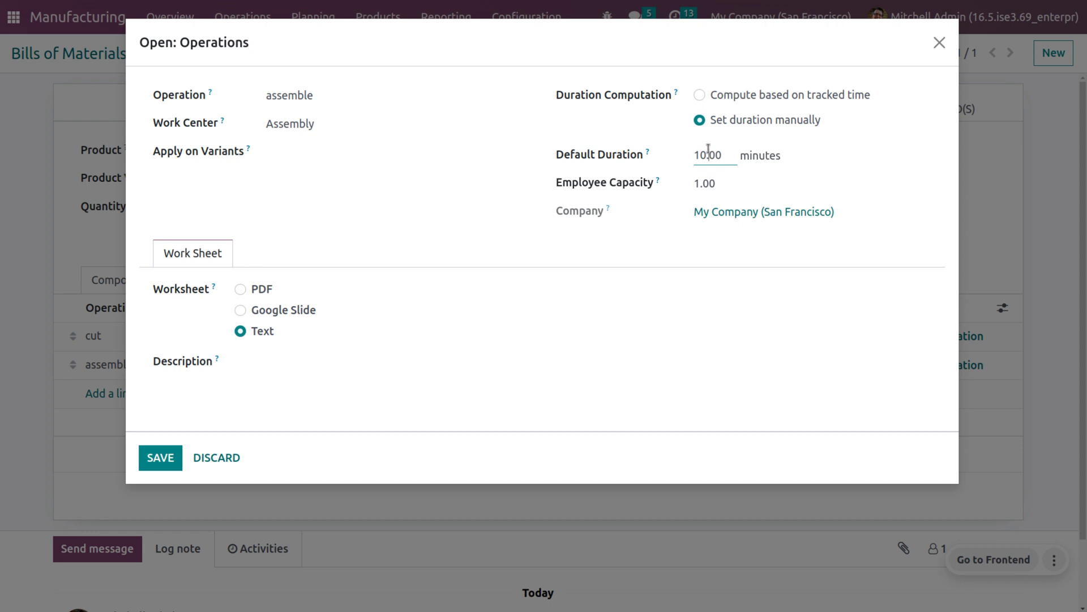
left_click(160, 458)
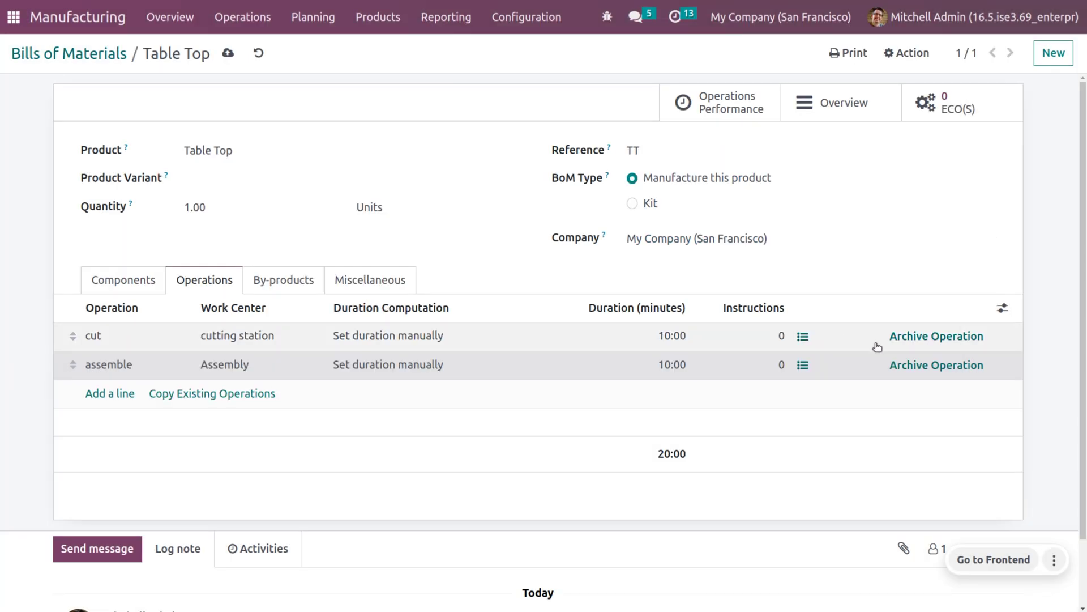
Assign the Wood waste by-product to be produced in the cut operation and save the bill of materials.
left_click(264, 283)
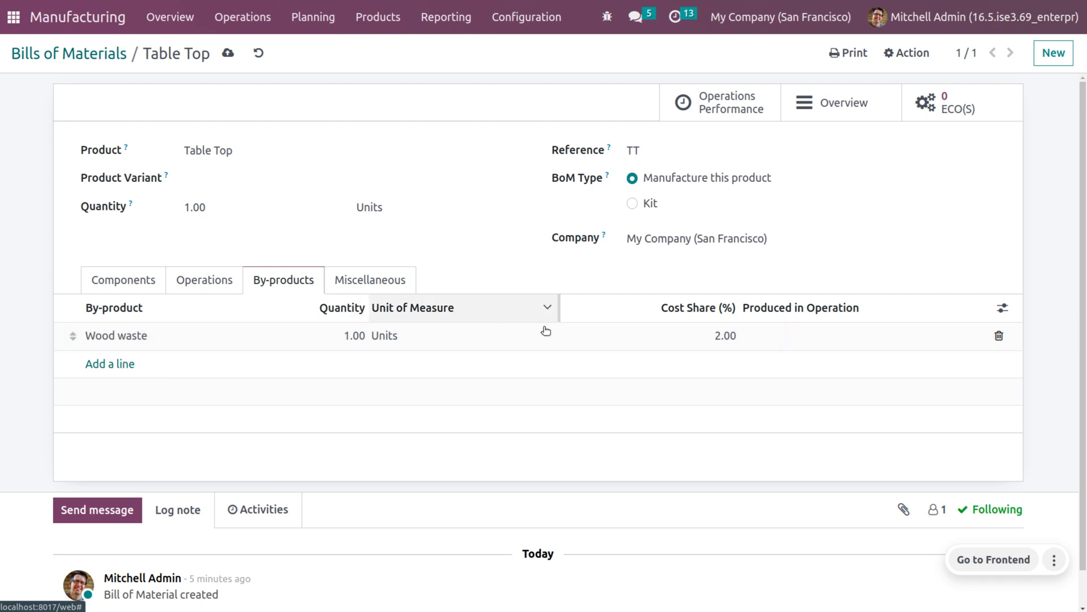
left_click(831, 344)
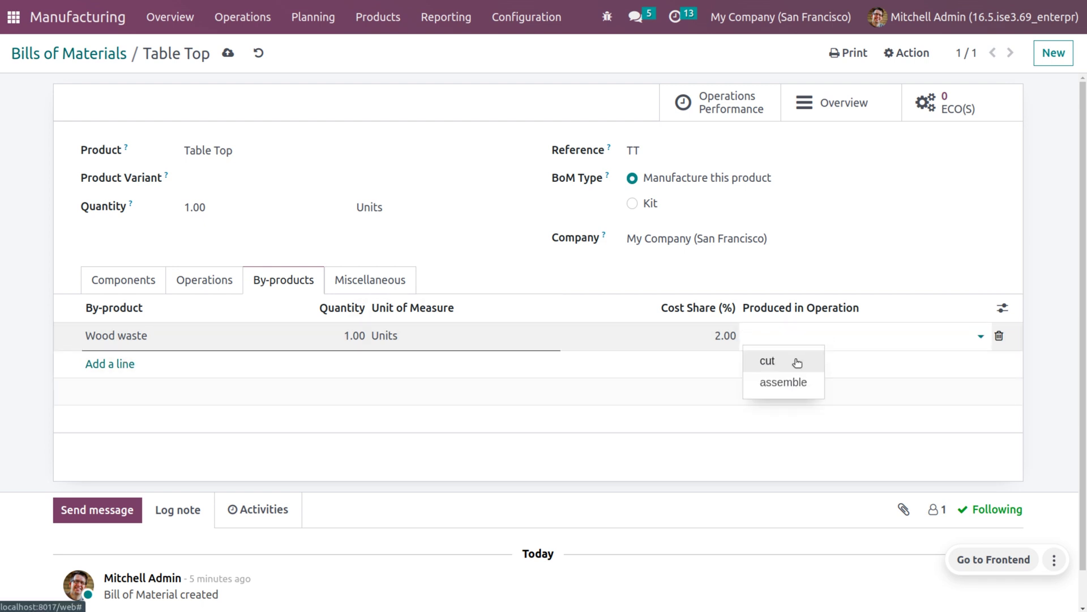
left_click(796, 362)
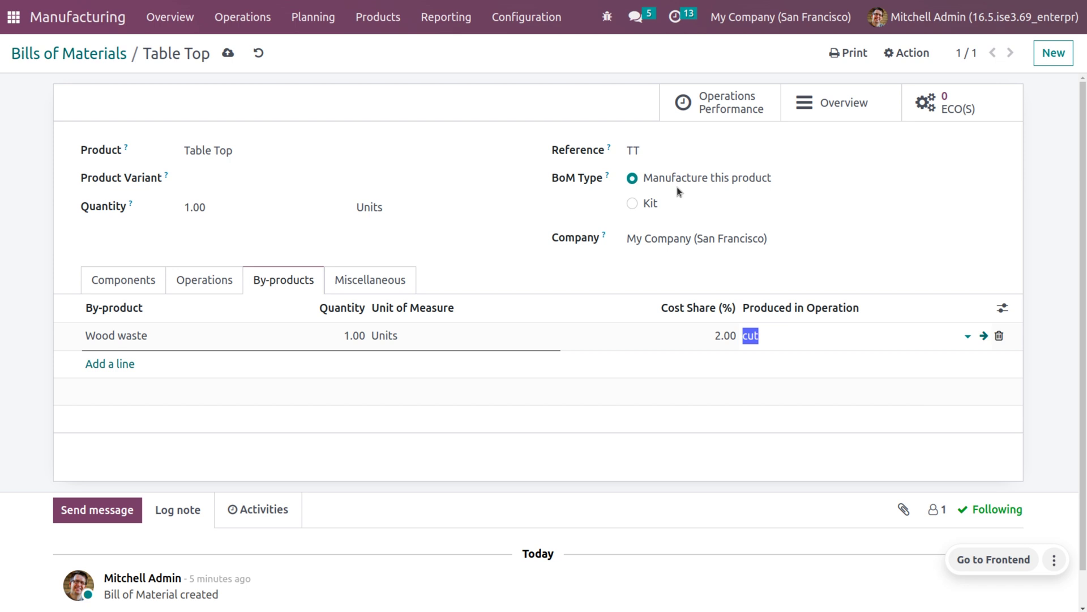
left_click(228, 52)
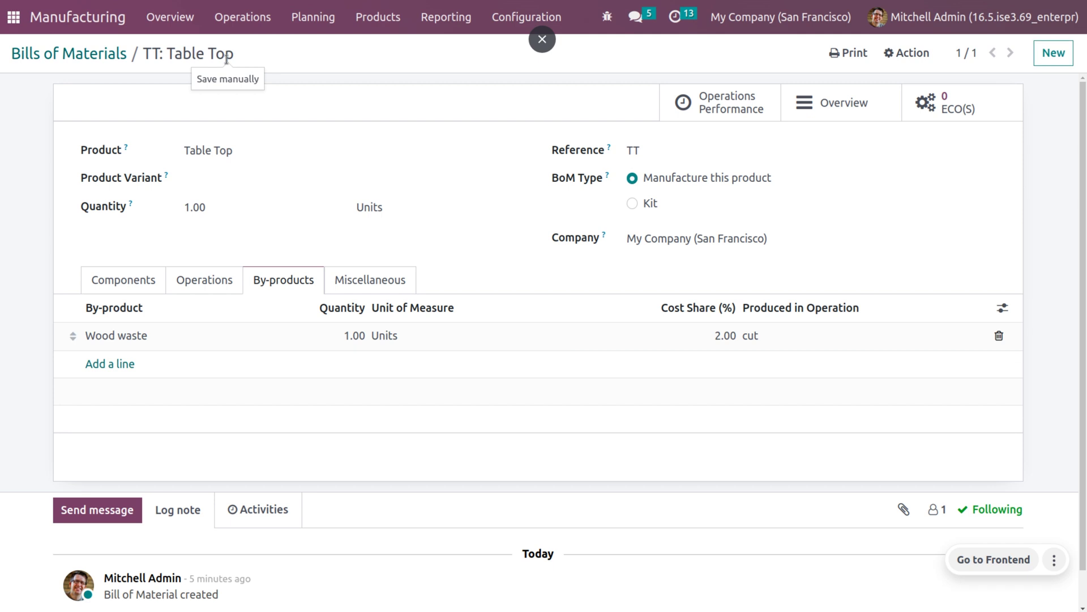
Create a new manufacturing order for the product Table Top.
left_click(89, 56)
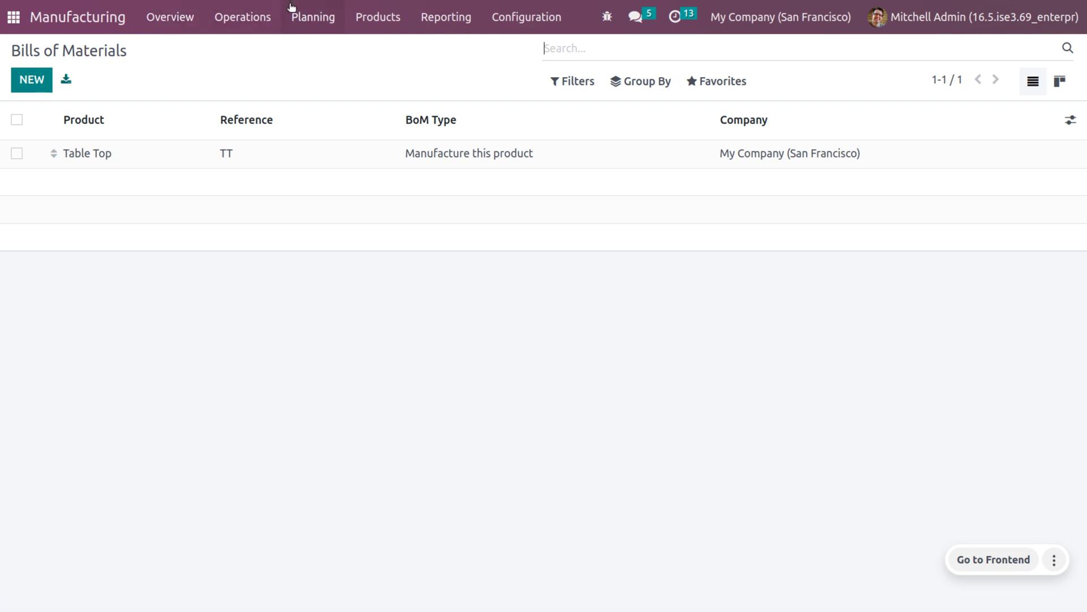
left_click(259, 15)
left_click(273, 48)
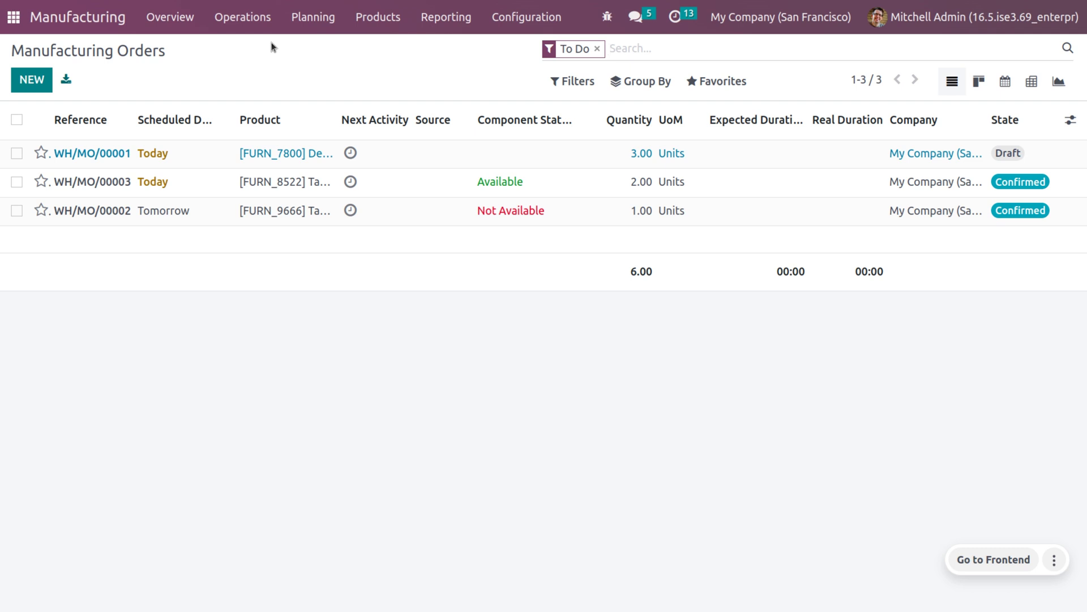
left_click(43, 79)
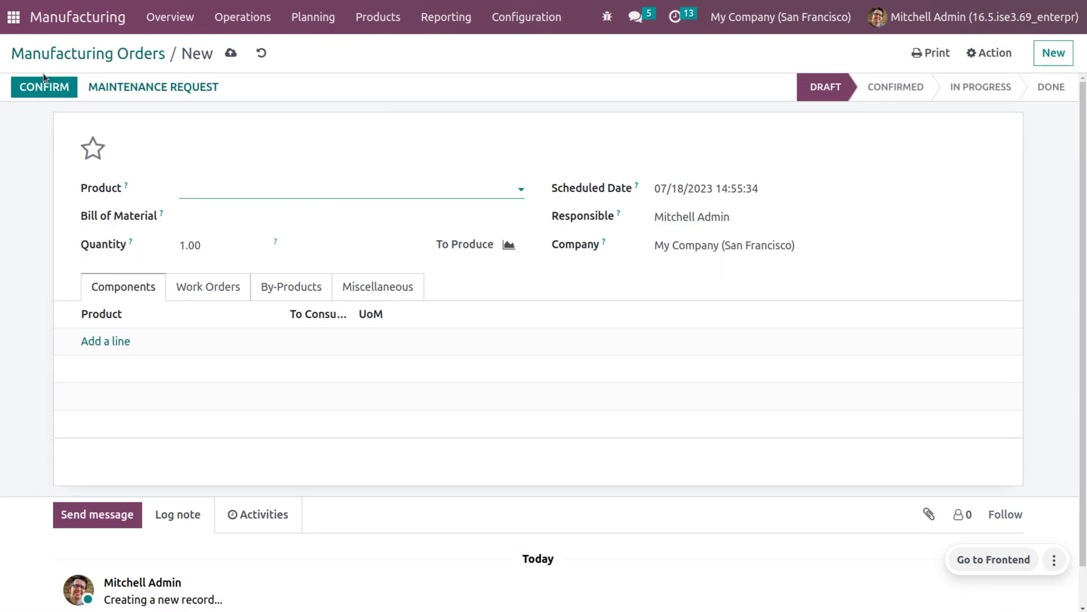
left_click(229, 186)
left_click(234, 213)
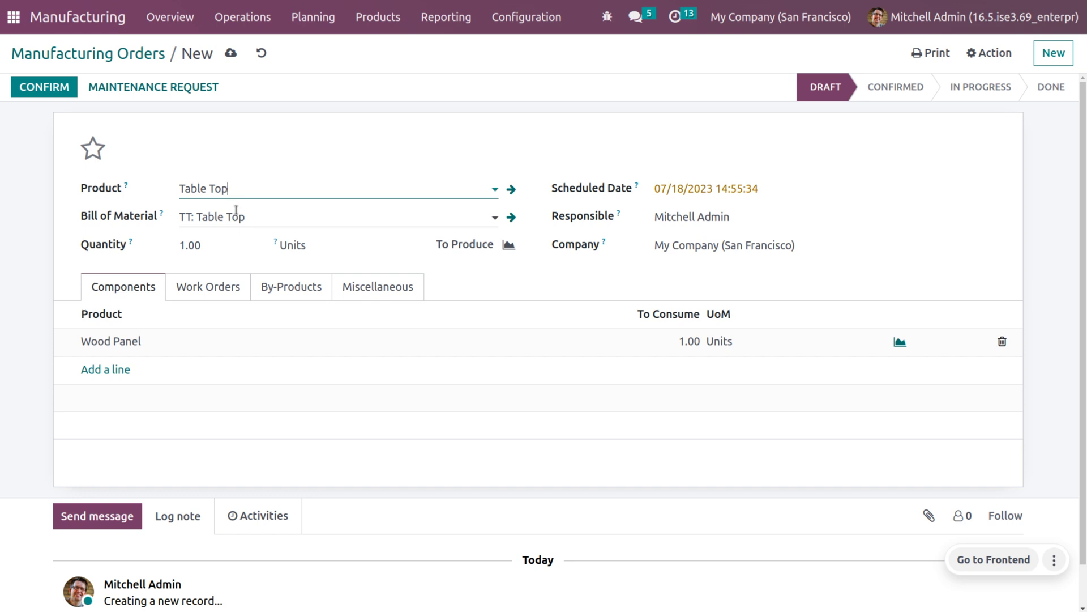
Review the new order's work orders, by-products and miscellaneous details, ending on the work orders.
left_click(195, 288)
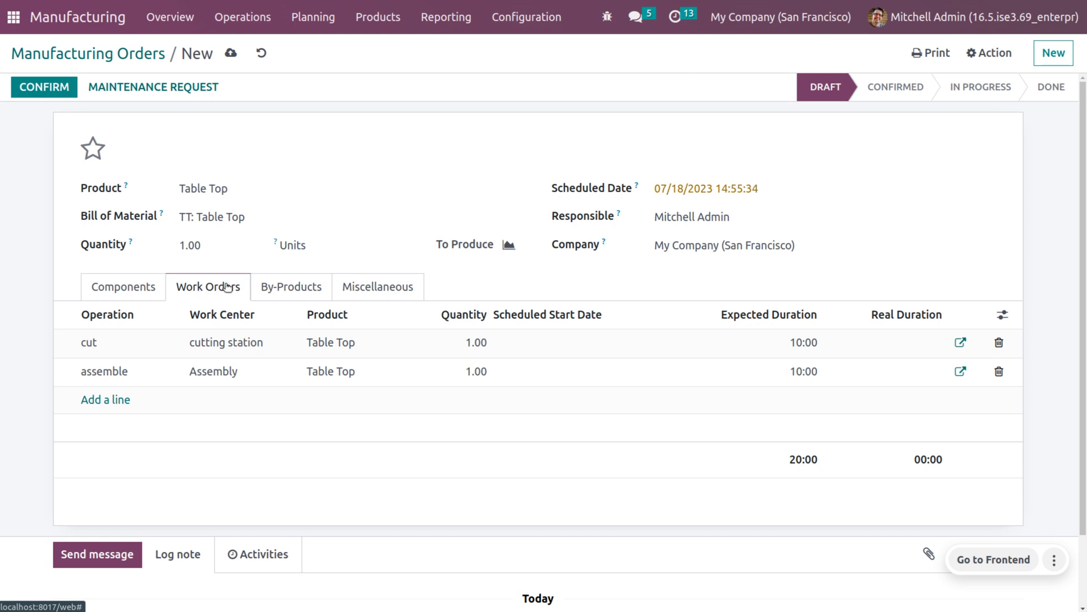
left_click(284, 297)
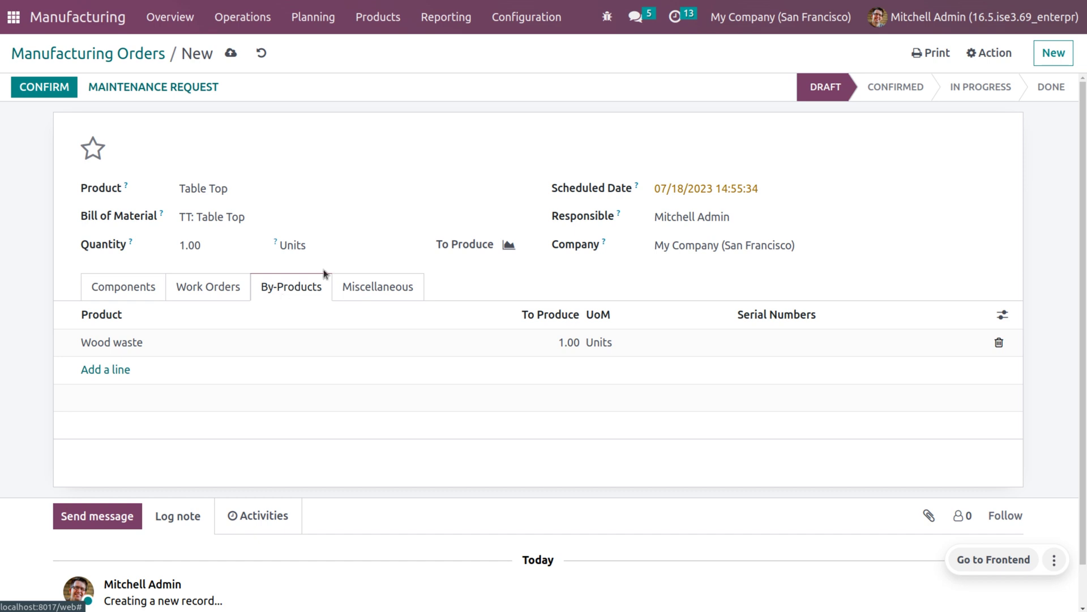
left_click(358, 295)
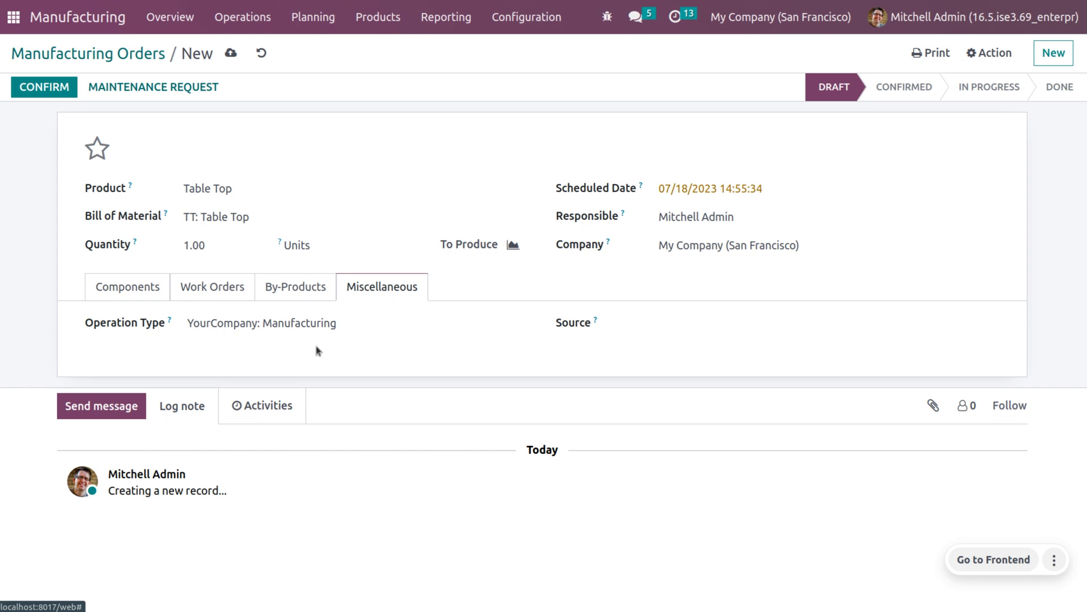
left_click(212, 278)
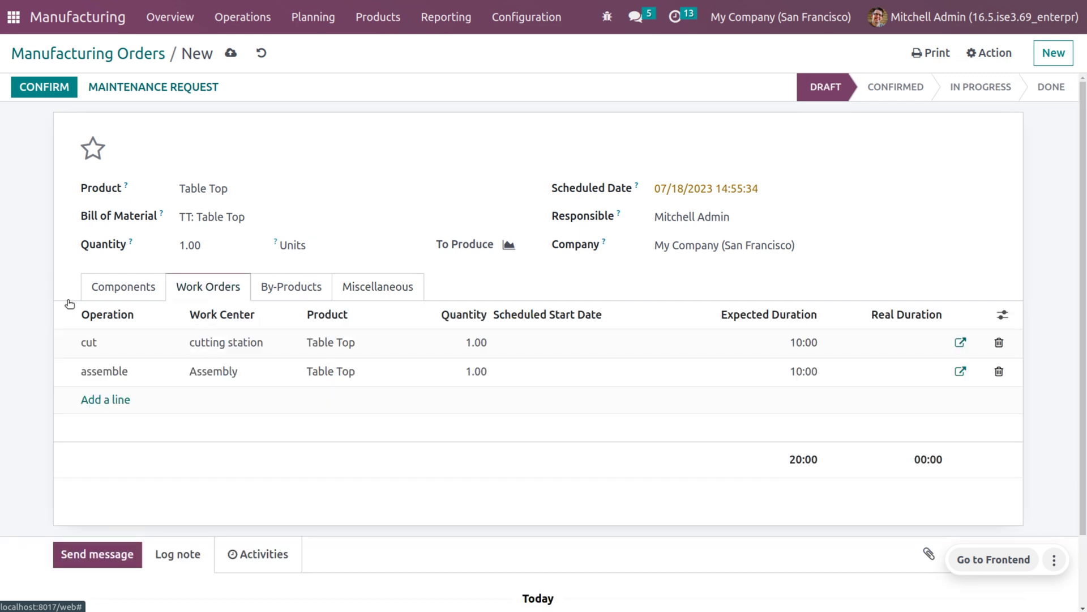
Check the new Table Top order's components, save the order, and confirm it after checking its work orders.
left_click(104, 289)
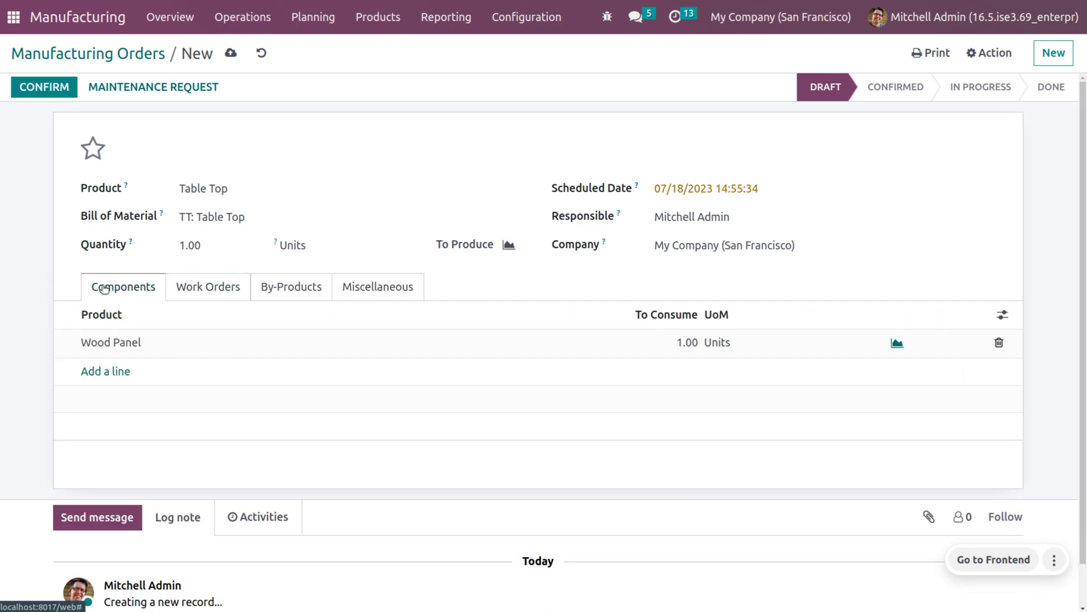
left_click(231, 54)
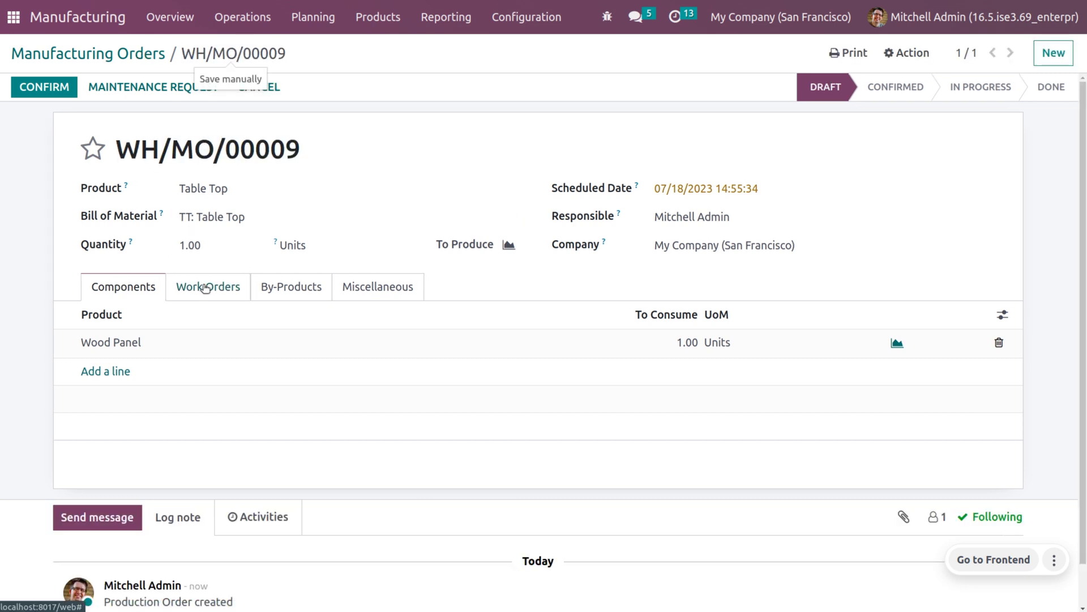
left_click(218, 288)
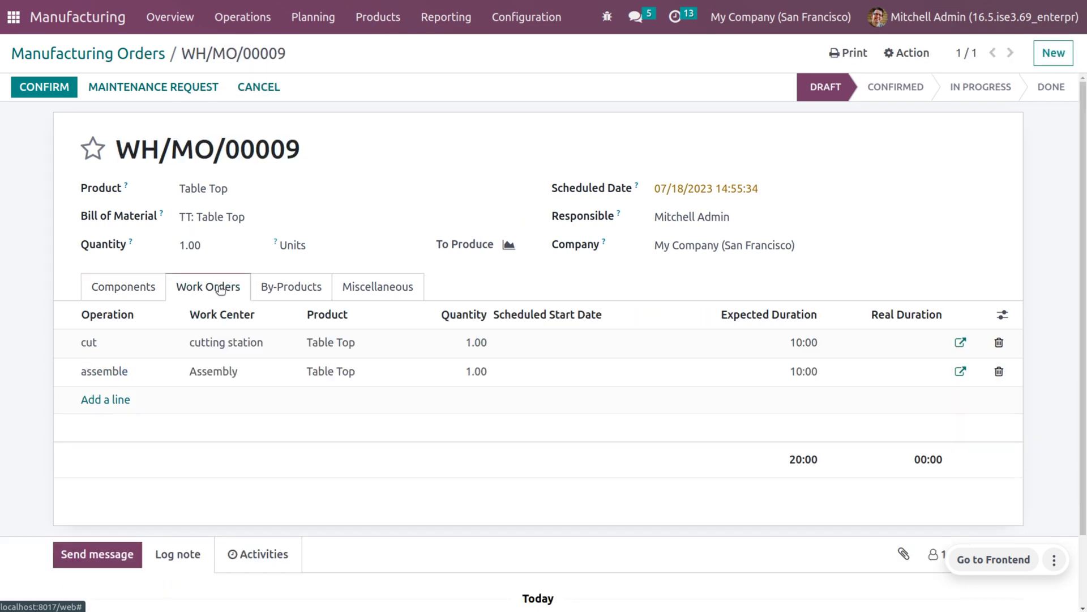
left_click(53, 86)
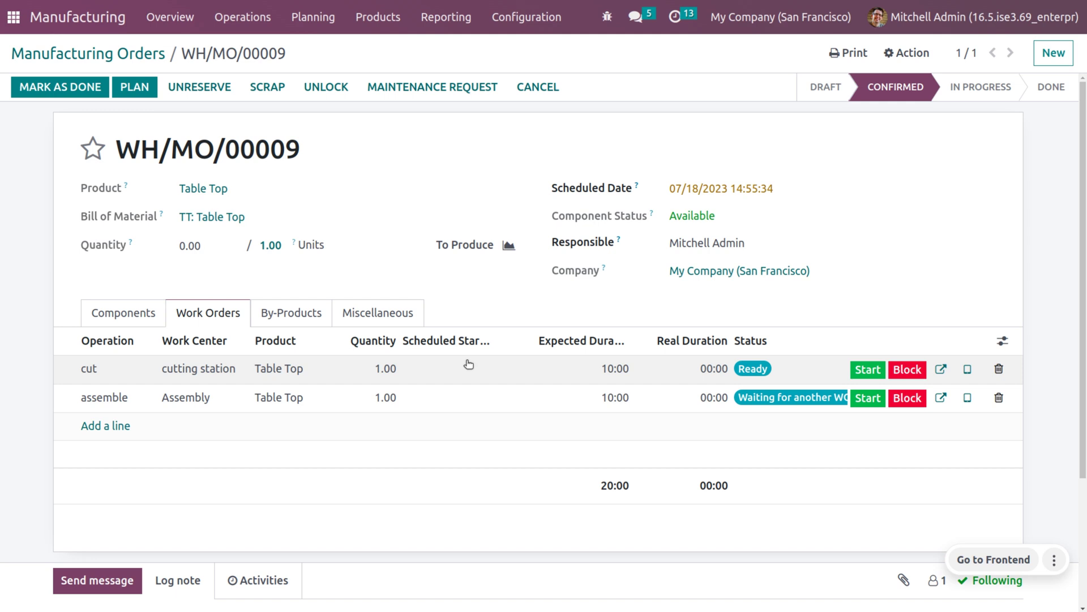
Start the cut work order in the tablet view and validate the registration of 1.00 unit of the Wood waste by-product.
left_click(967, 369)
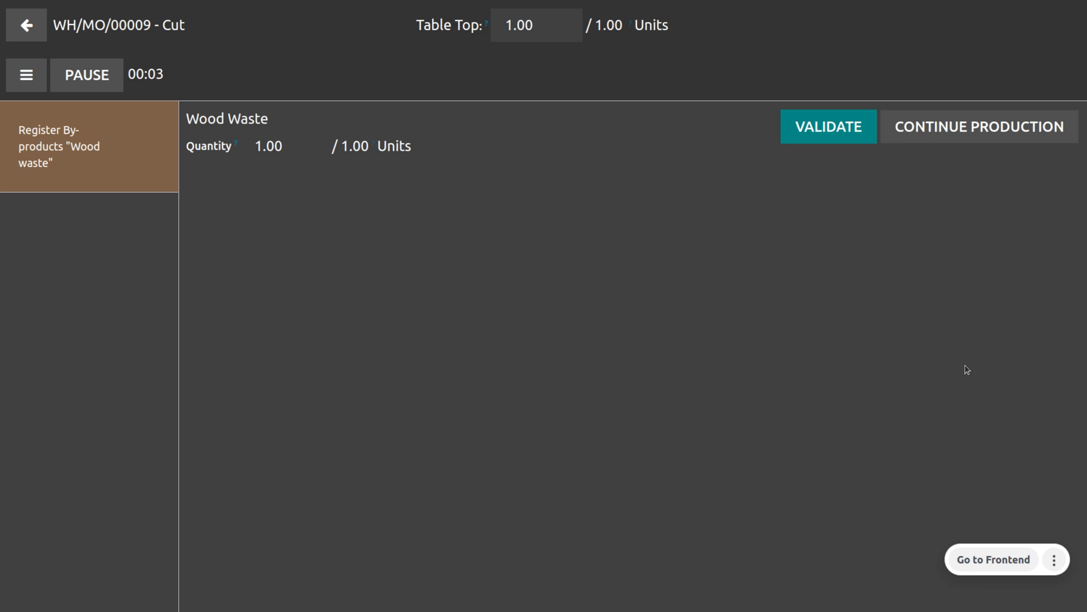
left_click(271, 146)
left_click(845, 122)
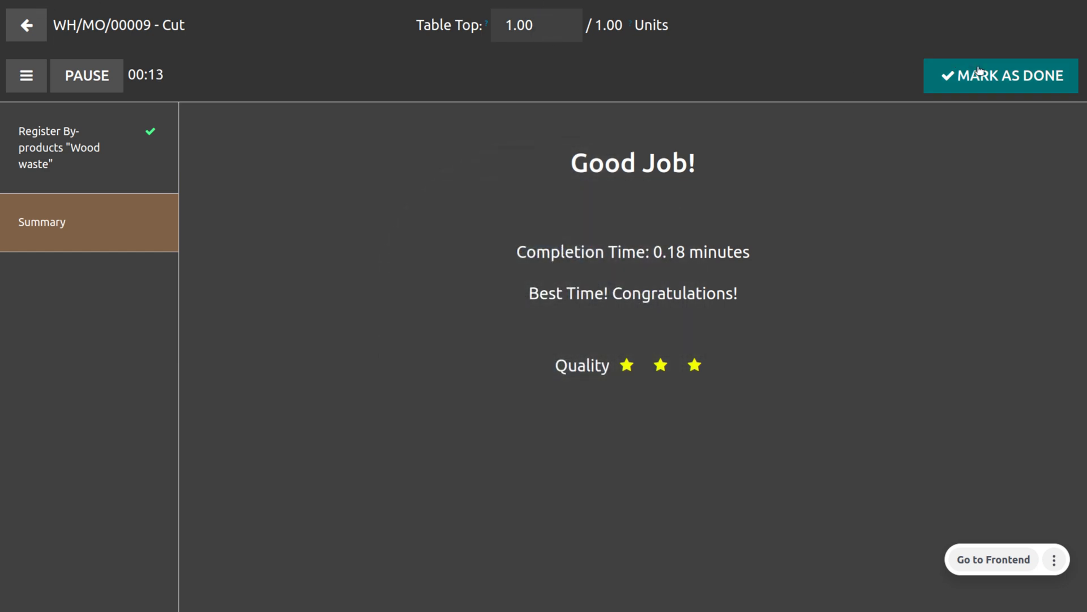
Leave the tablet view and reopen the in-progress Table Top order from the unfiltered manufacturing orders, showing its work orders.
left_click(32, 33)
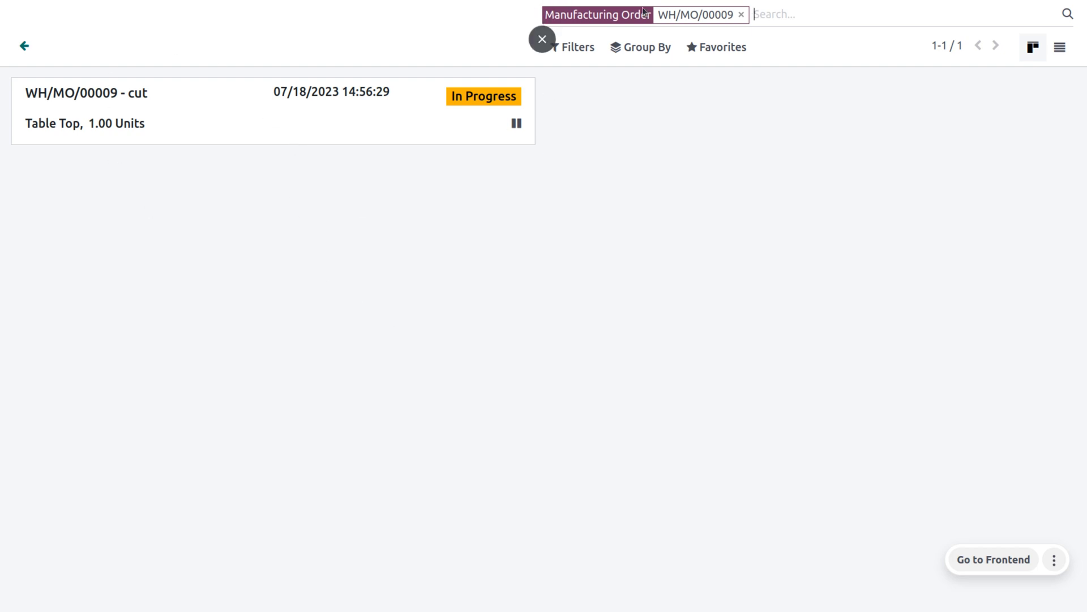
left_click(26, 49)
left_click(246, 16)
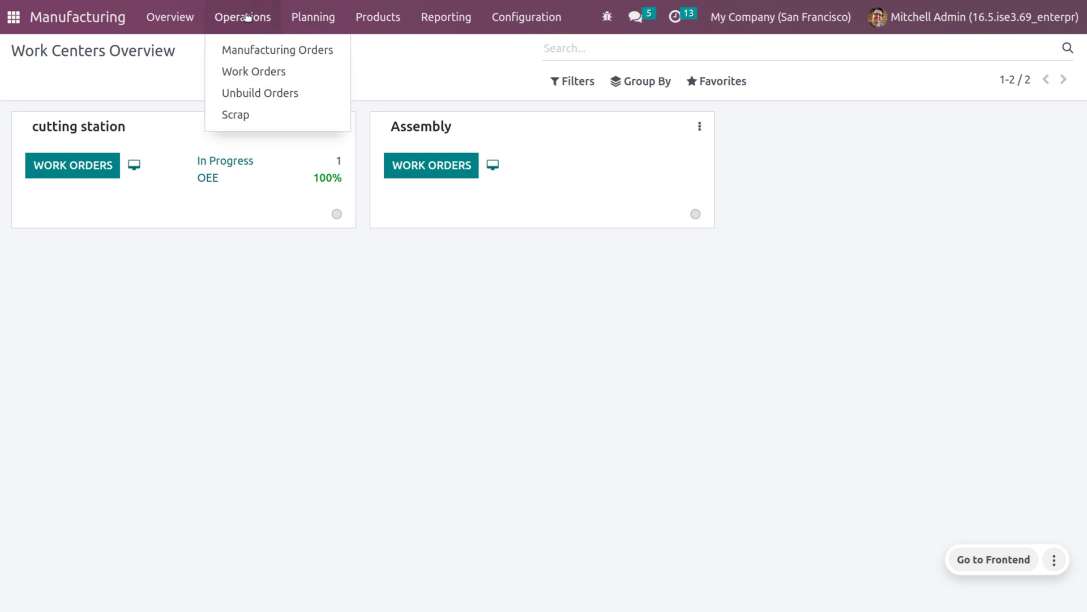
left_click(262, 49)
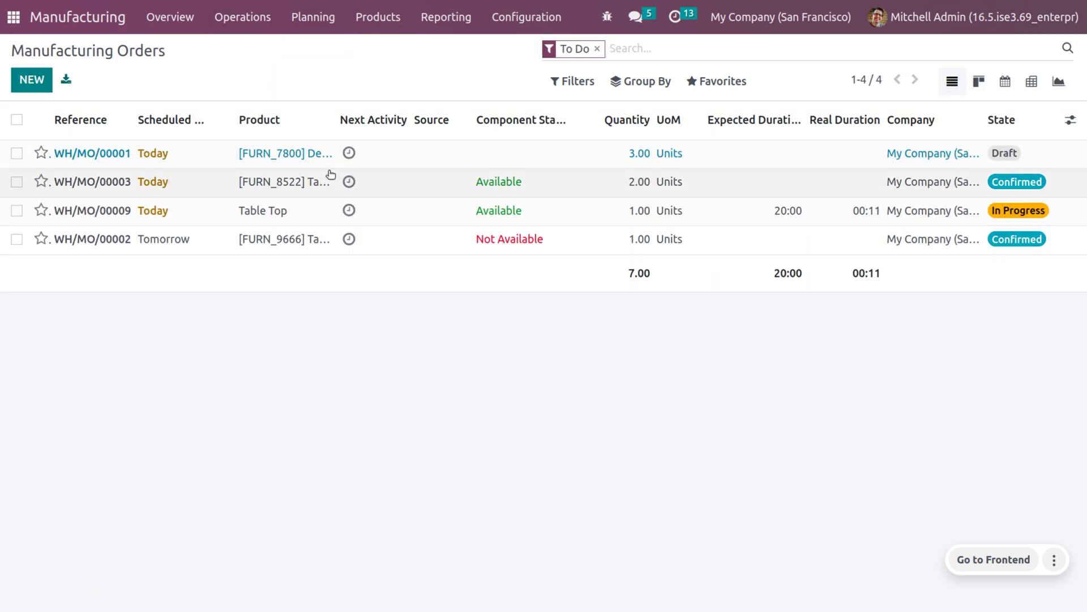
left_click(600, 48)
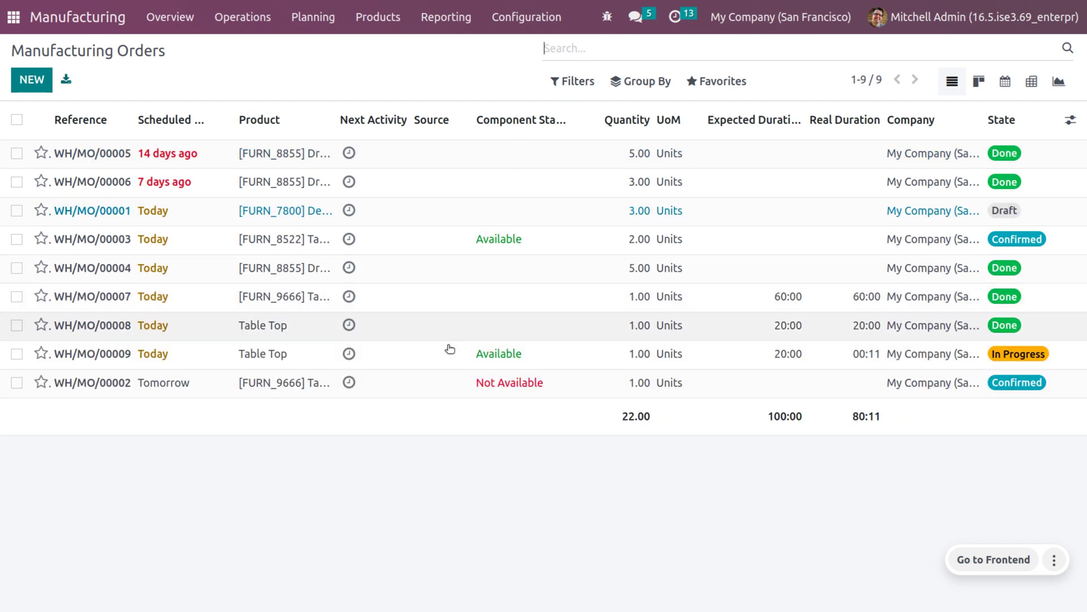
left_click(448, 361)
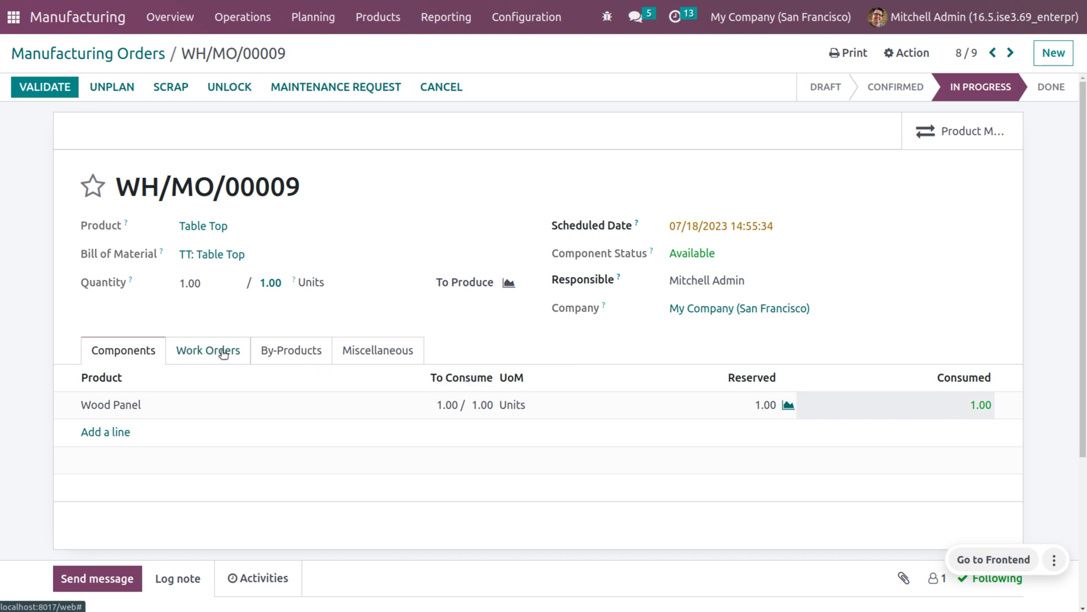
left_click(223, 352)
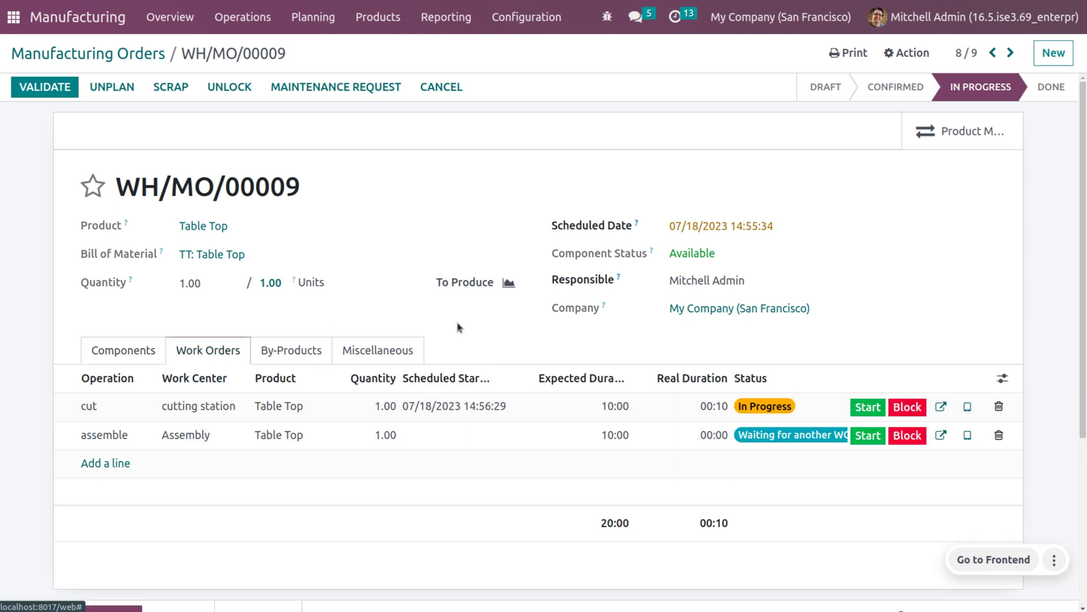
Resume and finish the cut work order, and set its real duration to 10:00.
left_click(867, 406)
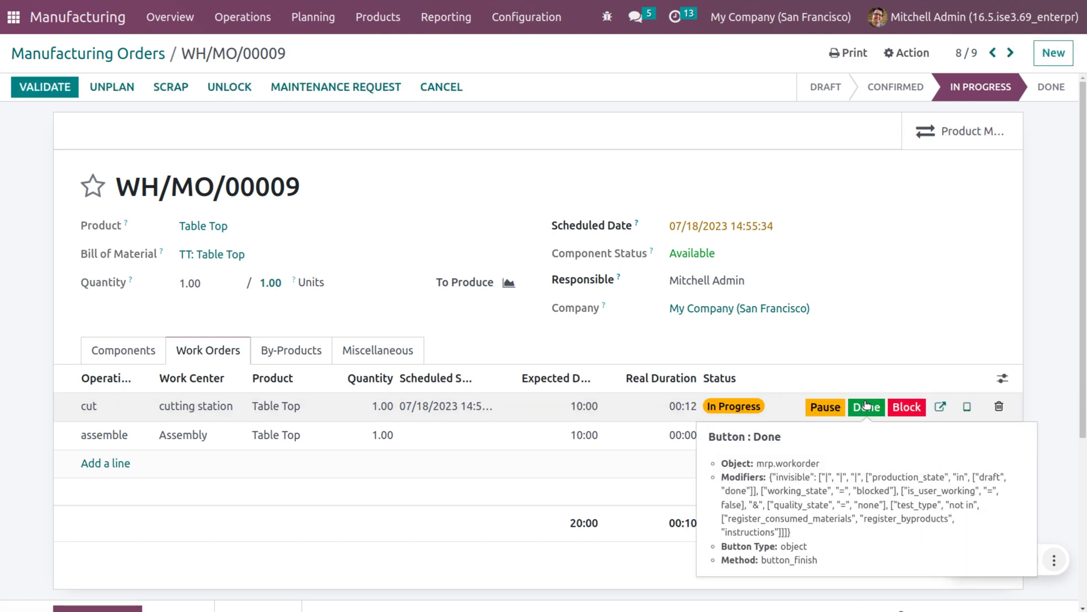
left_click(867, 406)
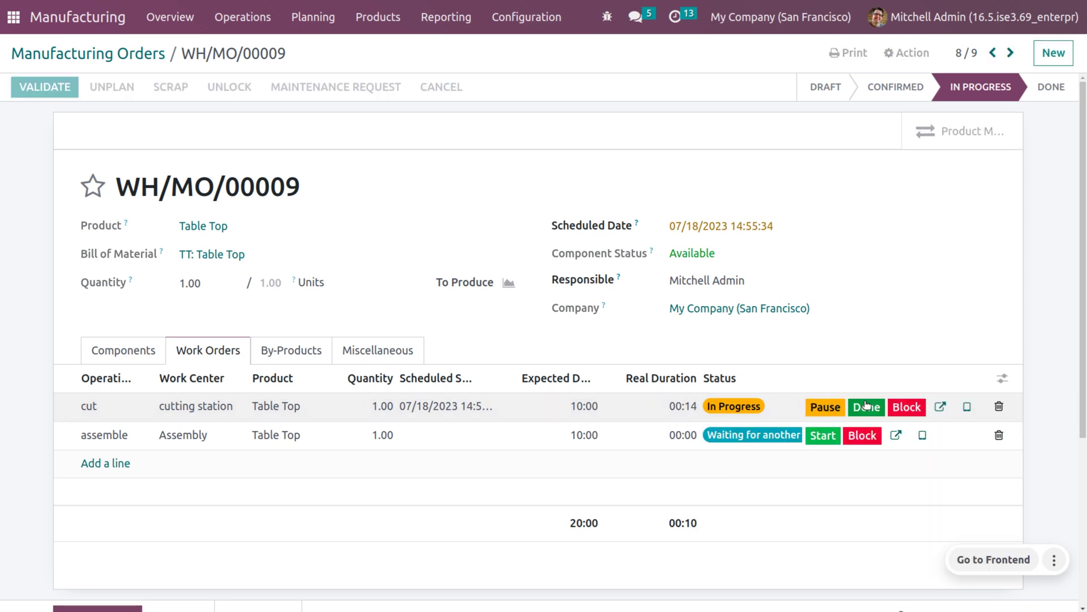
left_click(756, 404)
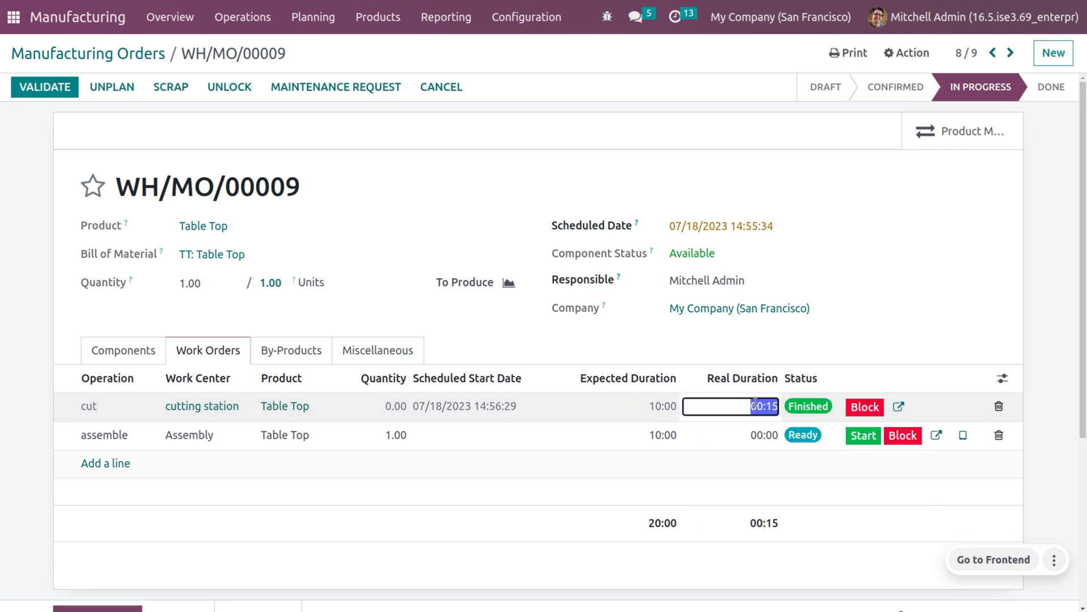
type("10")
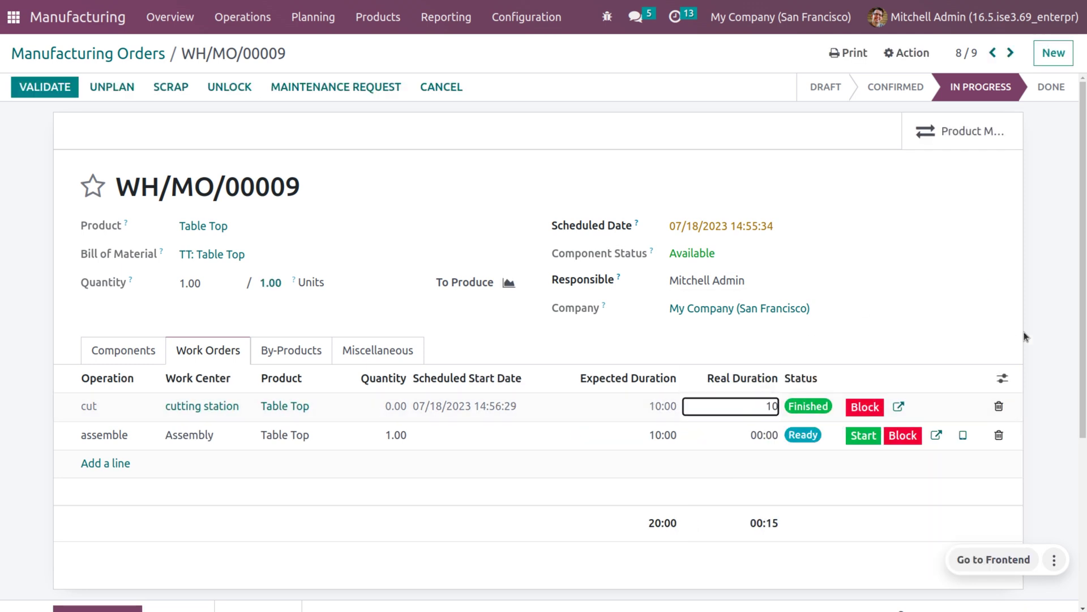
left_click(992, 333)
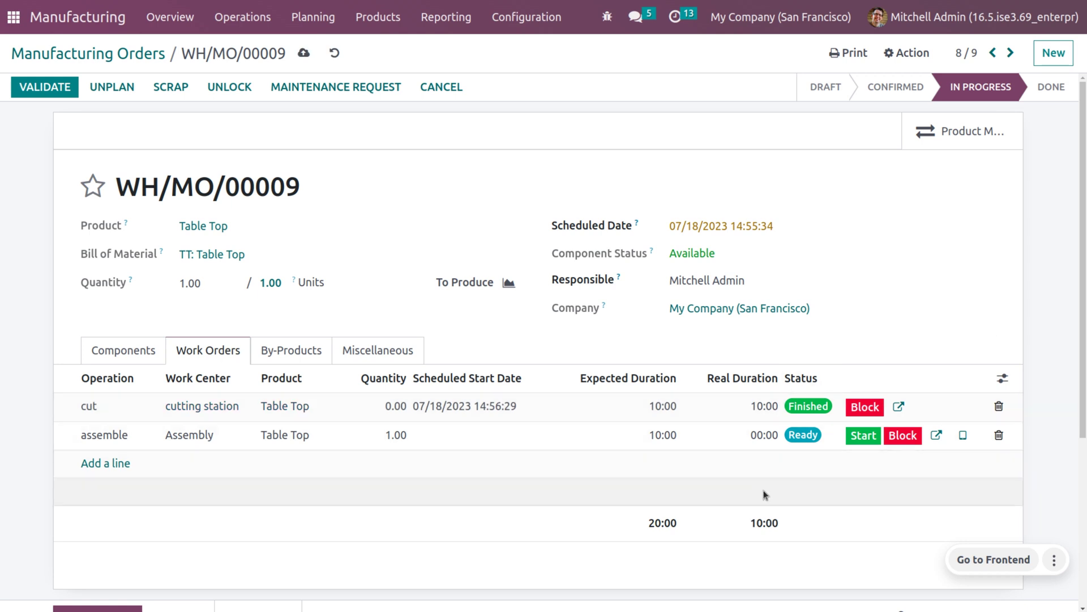
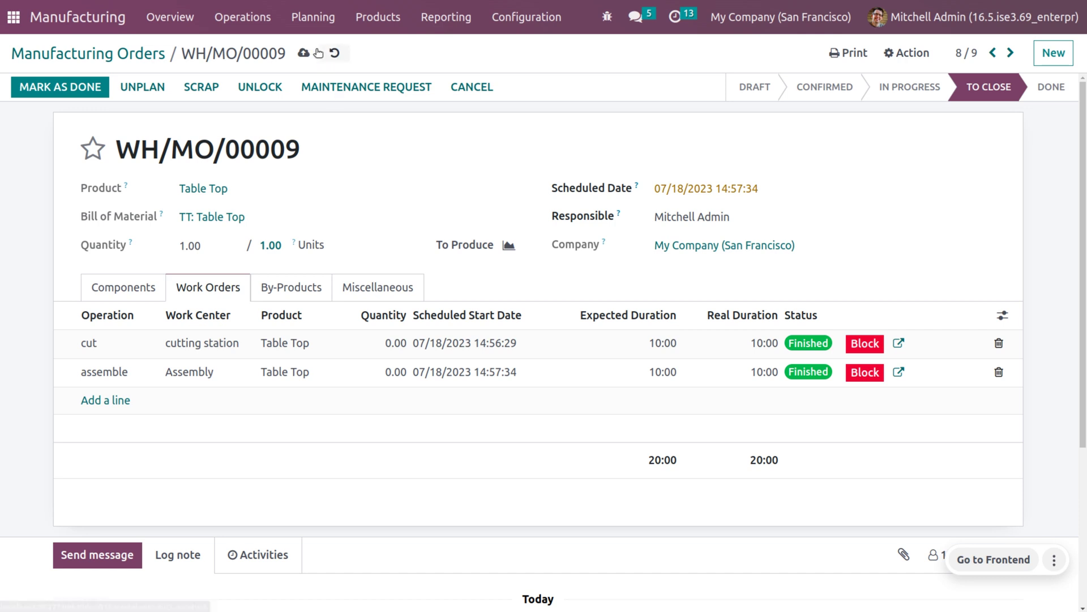
Save the recorded work order durations and mark the manufacturing order as done.
left_click(304, 53)
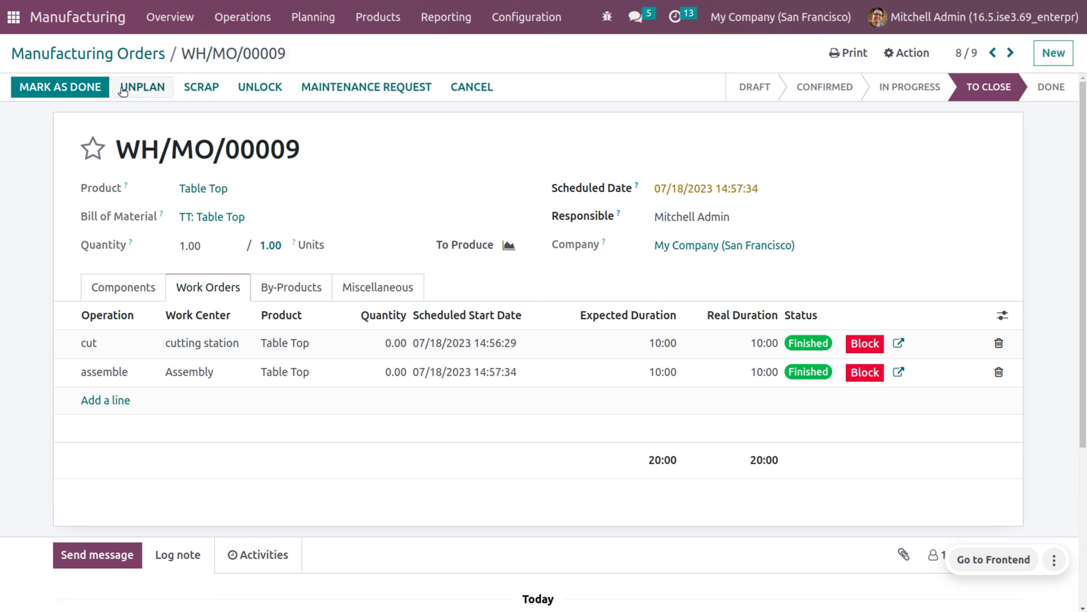
left_click(69, 90)
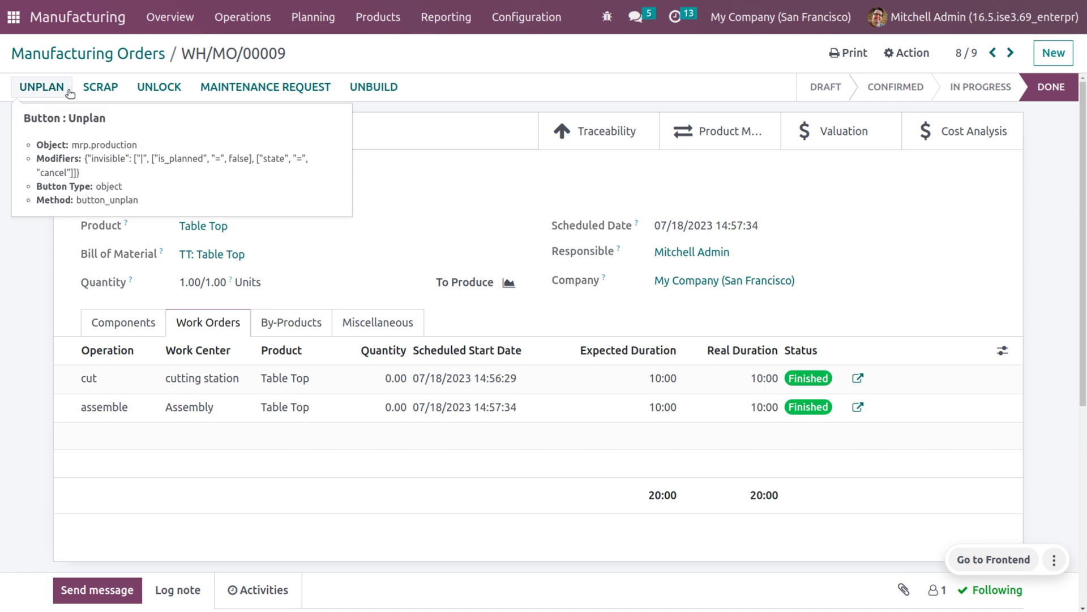
Review the completed order's cost analysis report down to the cost breakdown of products, and check its by-products.
left_click(973, 142)
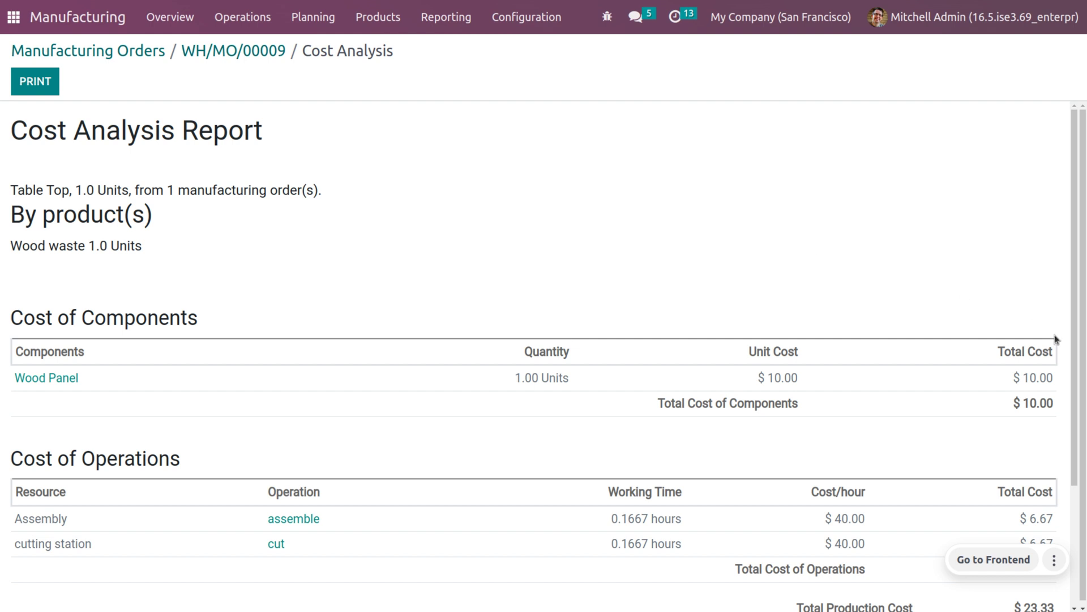
left_click_drag(1078, 310, 1085, 445)
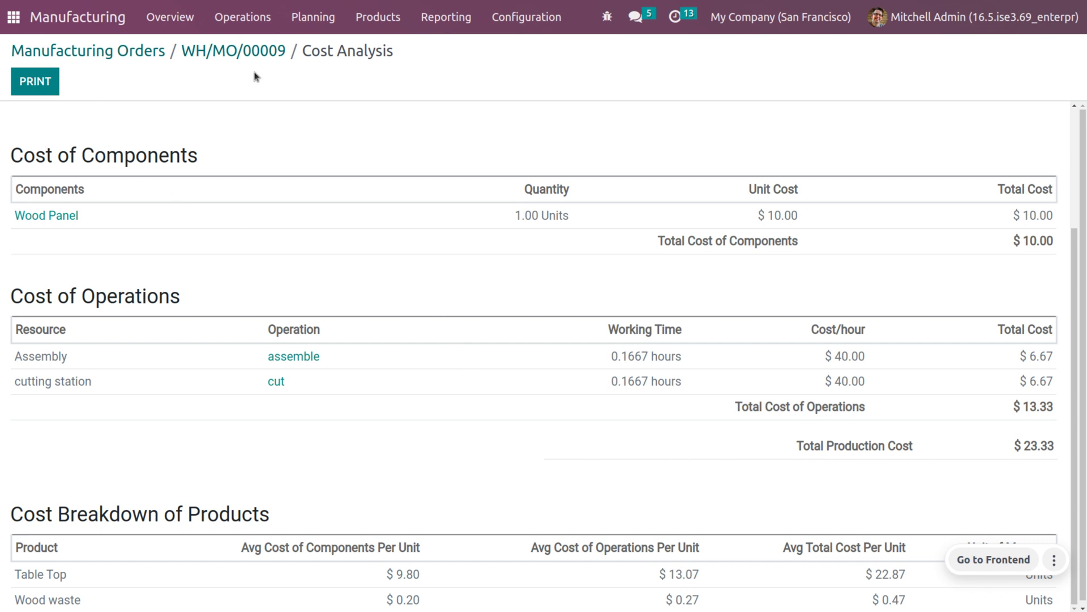
left_click(291, 50)
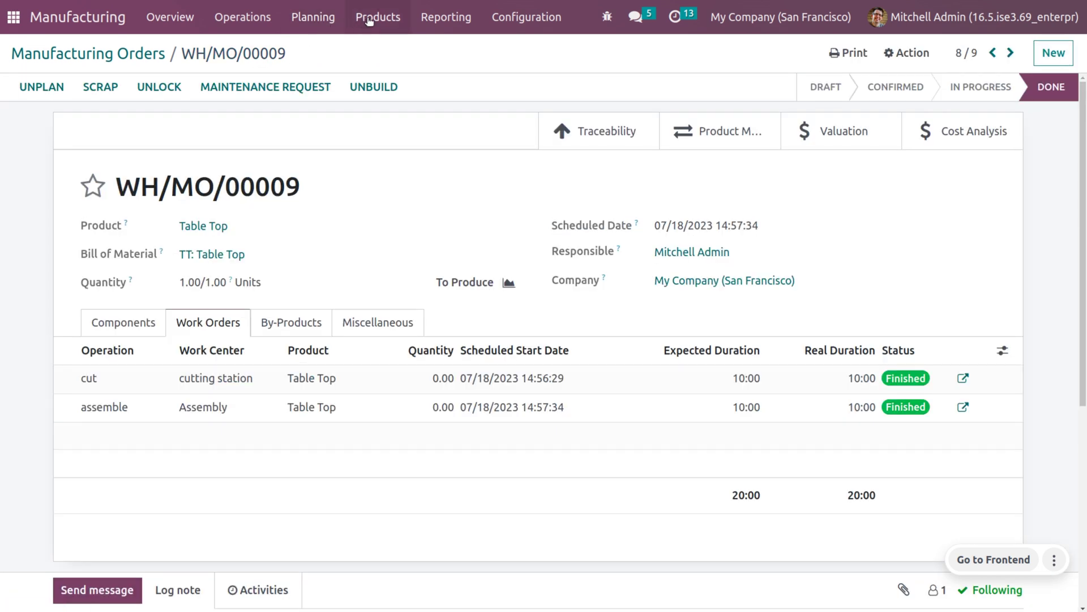
left_click(371, 19)
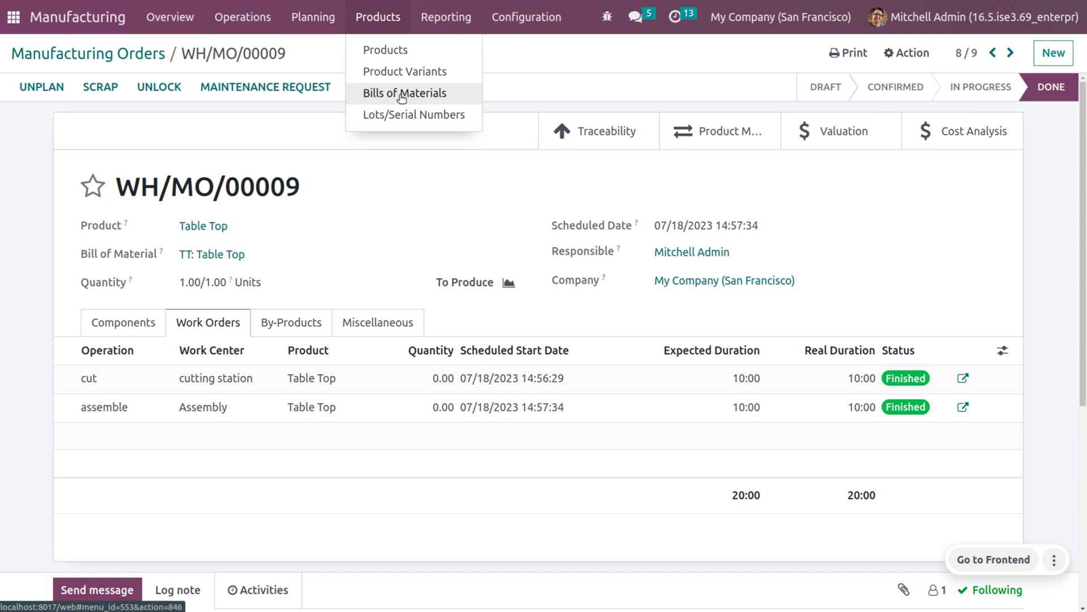
left_click(288, 323)
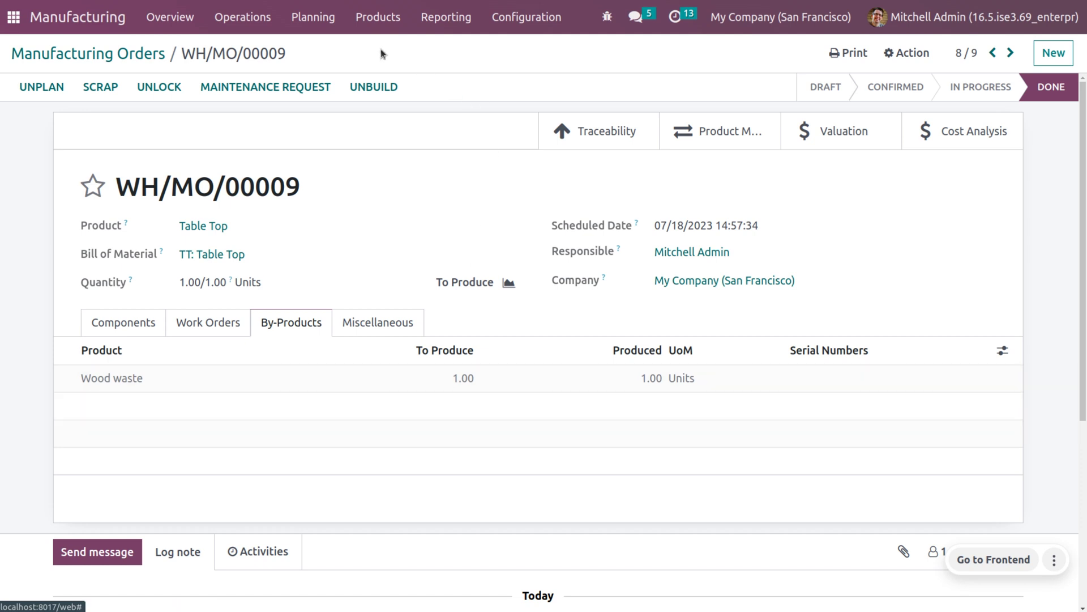
Open the Table Top bill of materials and examine its BoM overview with the operation and by-product costs expanded.
left_click(384, 30)
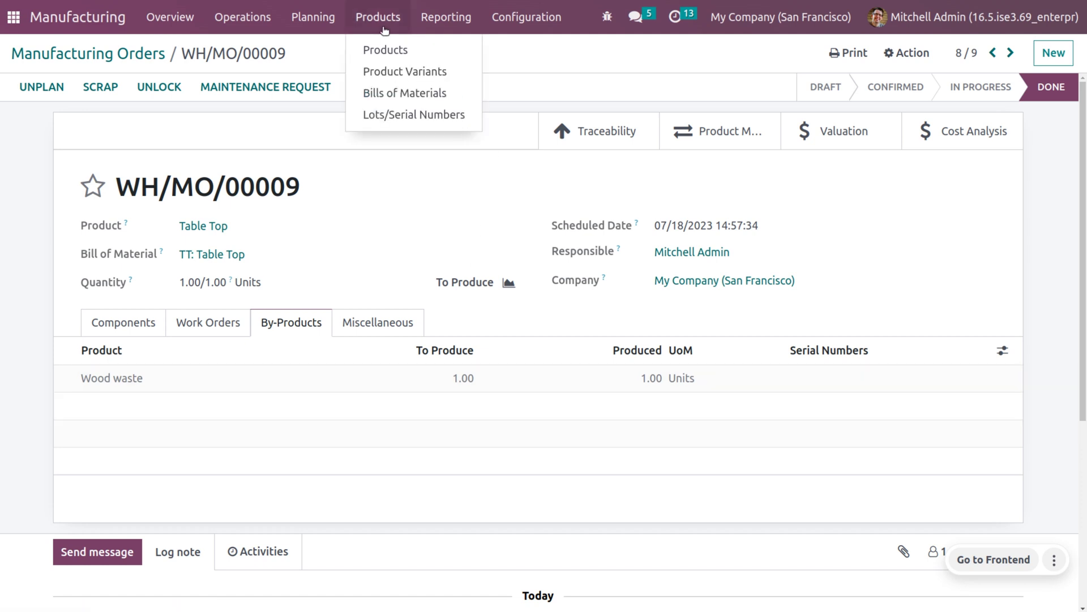
left_click(401, 92)
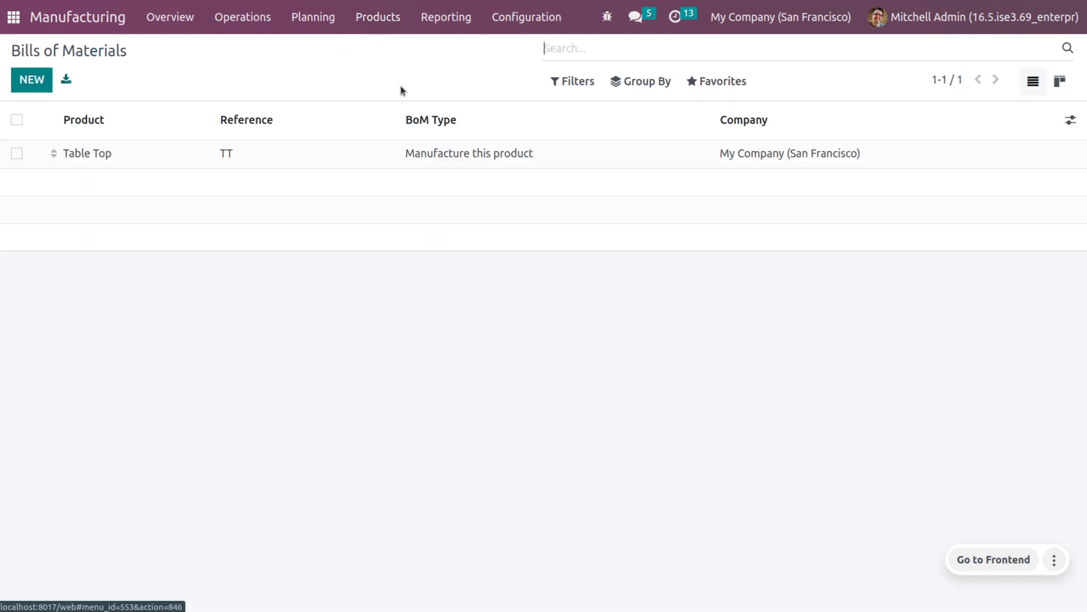
left_click(417, 150)
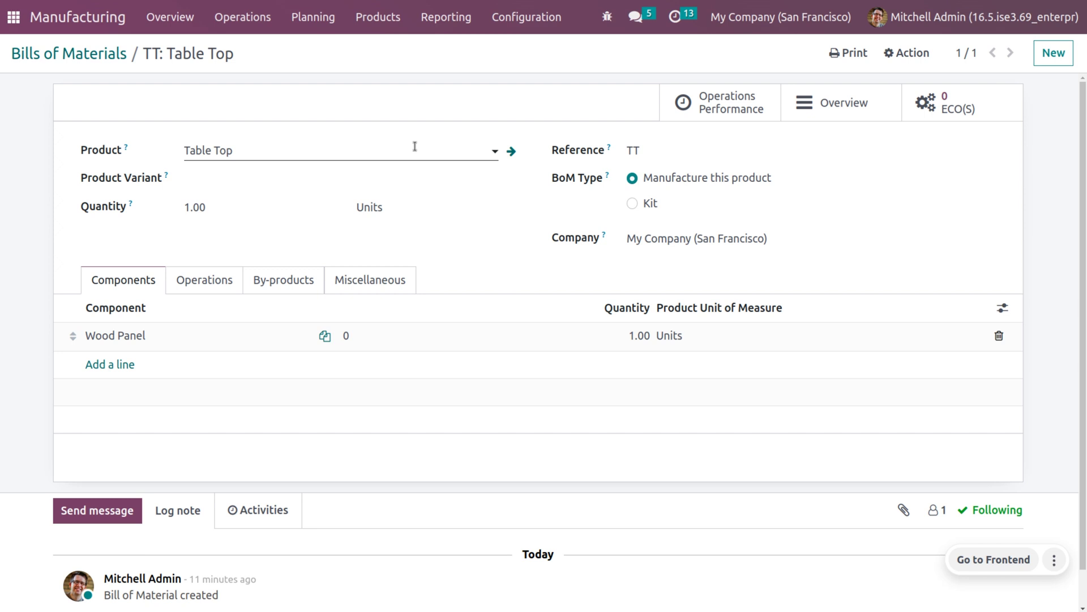
left_click(855, 105)
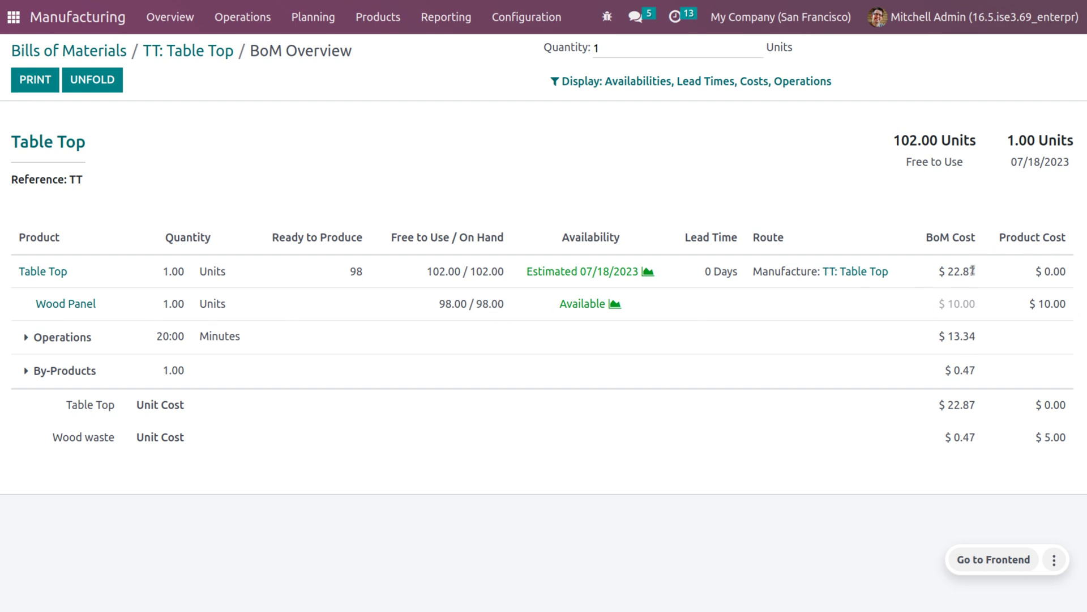
left_click(26, 338)
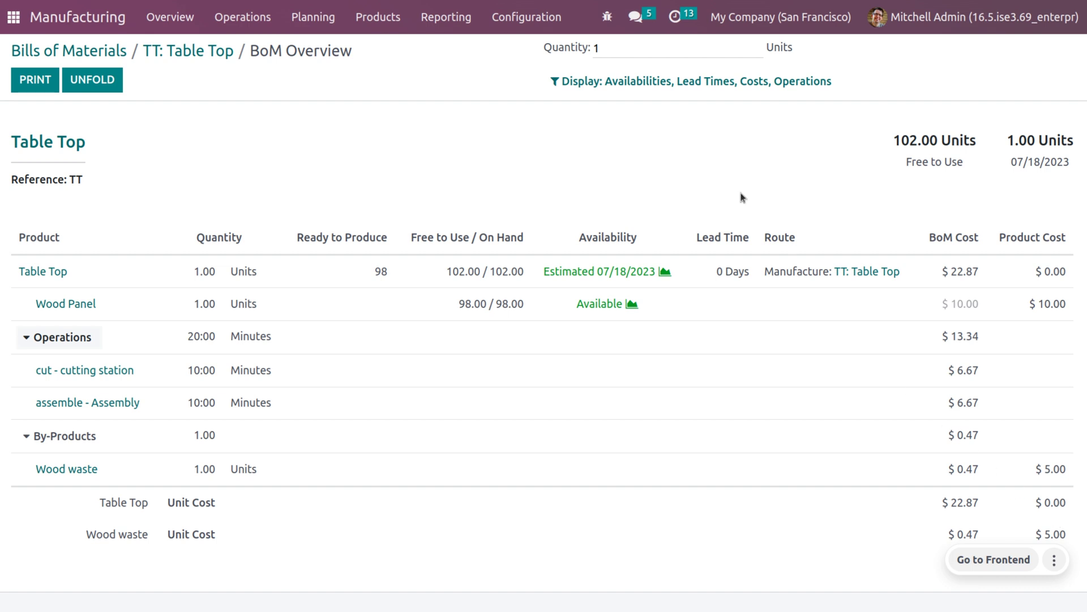
Check the Wood waste by-product's cost share in the Table Top bill of materials and return to the BoM overview.
left_click(166, 52)
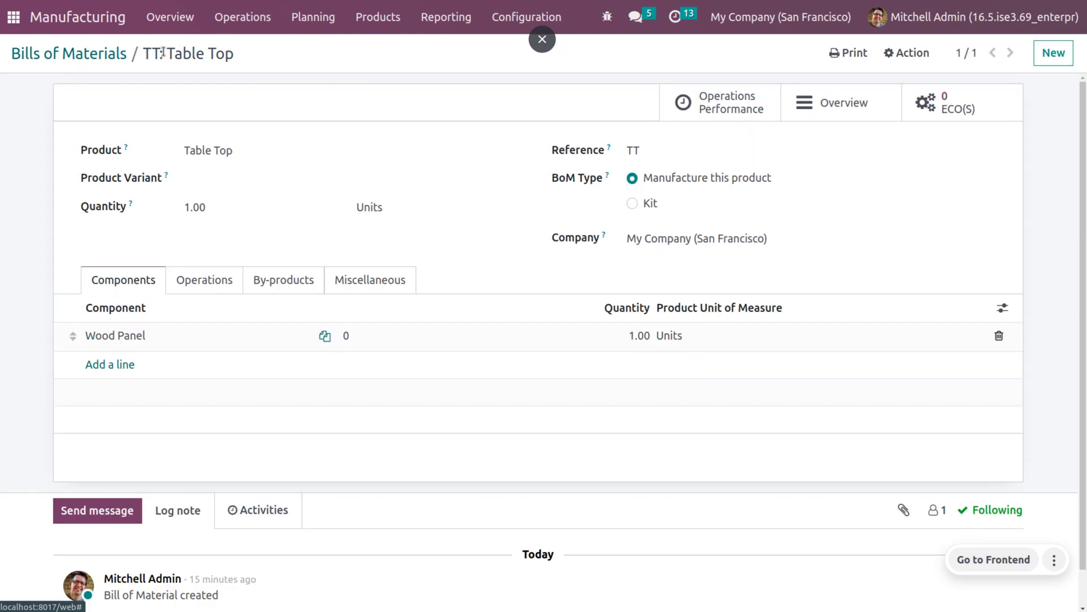
left_click(271, 286)
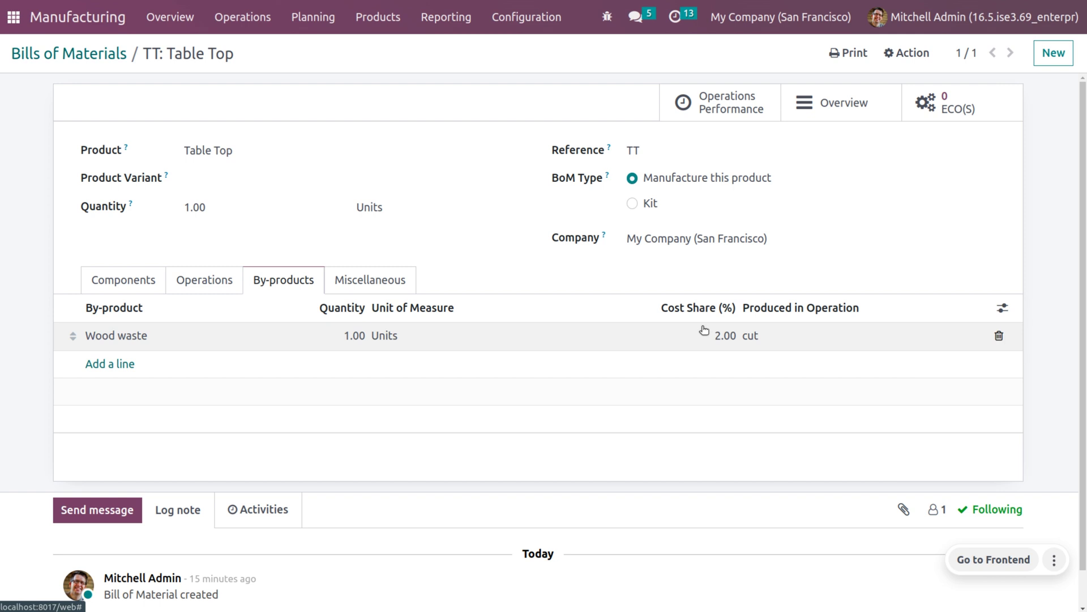
left_click(859, 103)
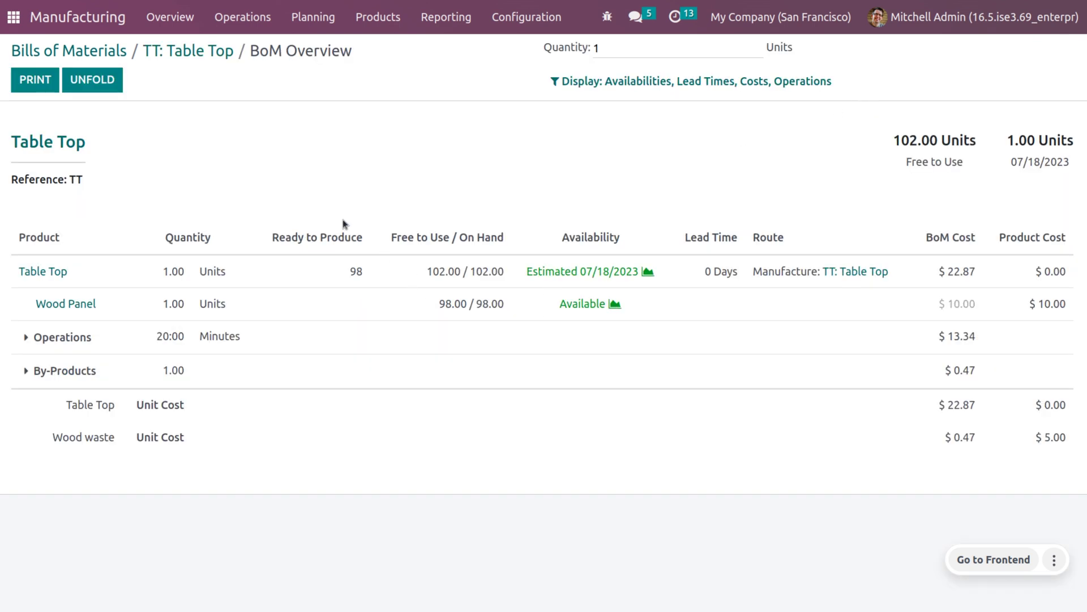